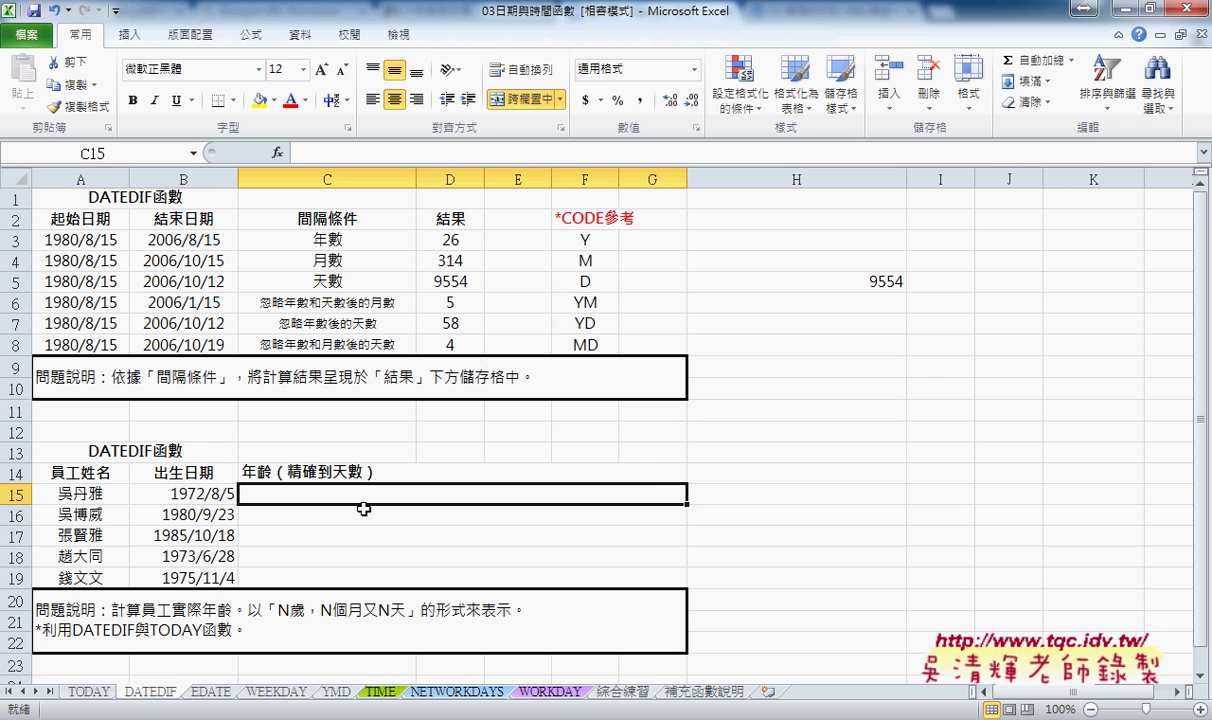
Step: Enter =DATEDIF(B15,TODAY(),"Y") in C15 to count whole years since the birth date
click(303, 152)
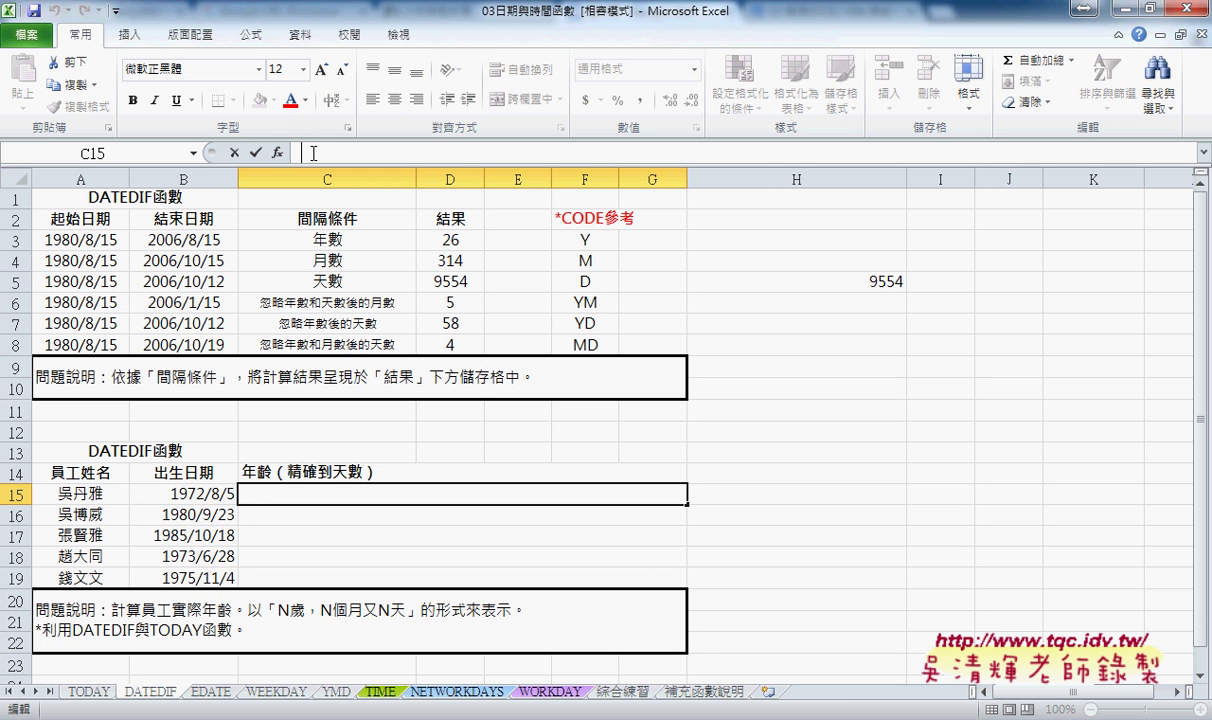
text(=date)
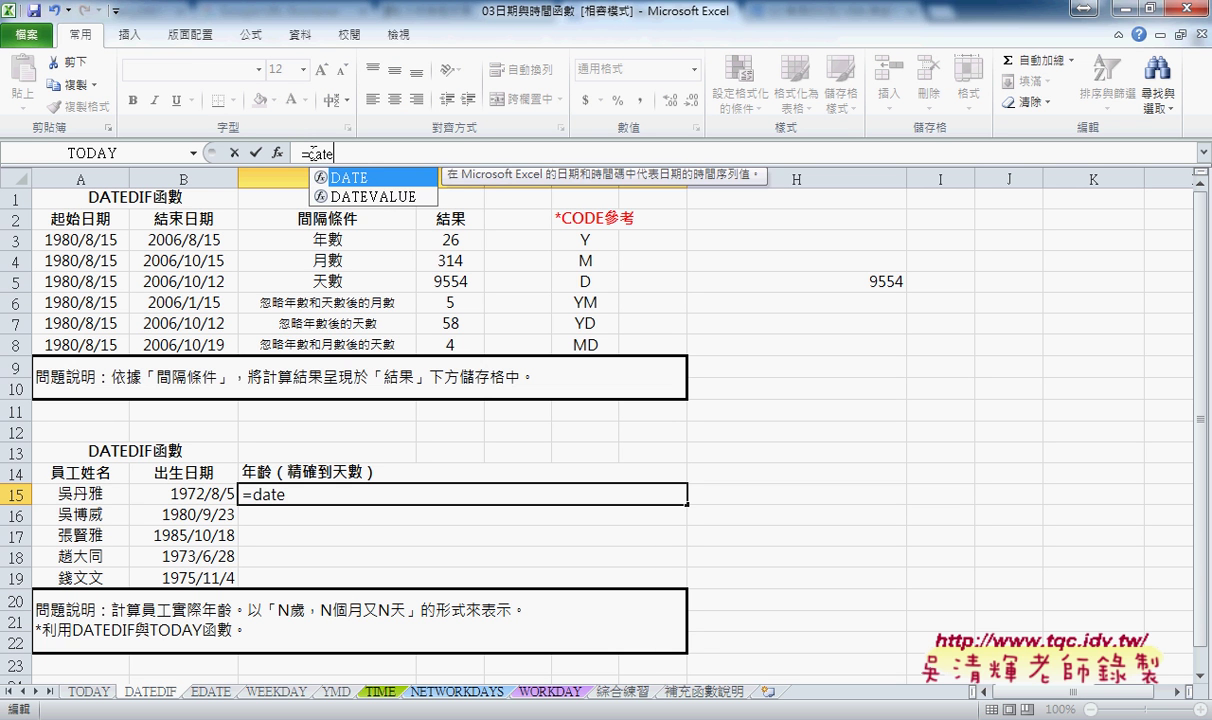
text(dif)
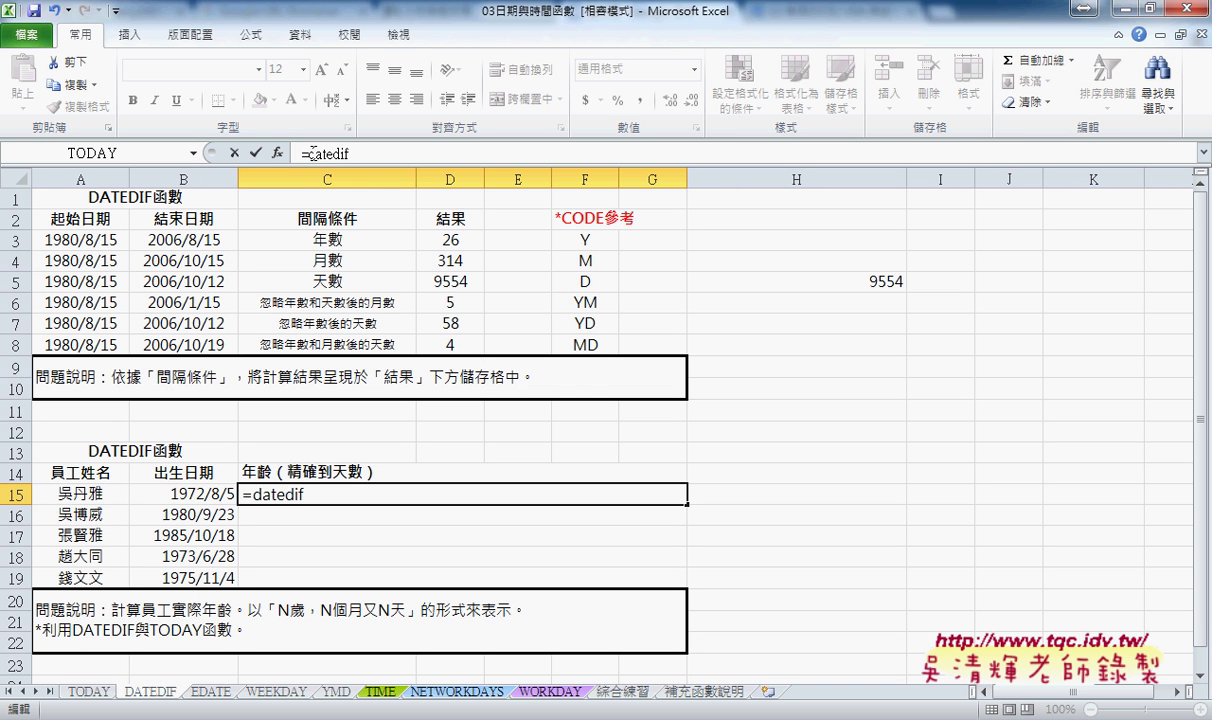
text(()
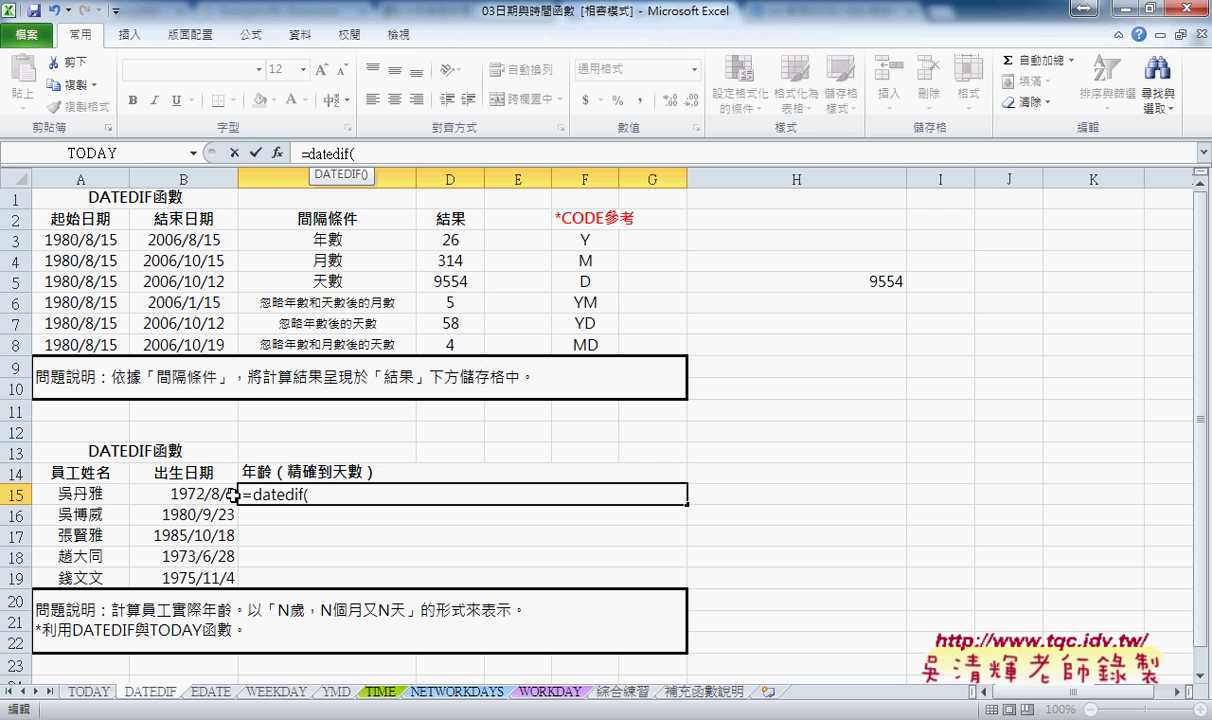
click(205, 493)
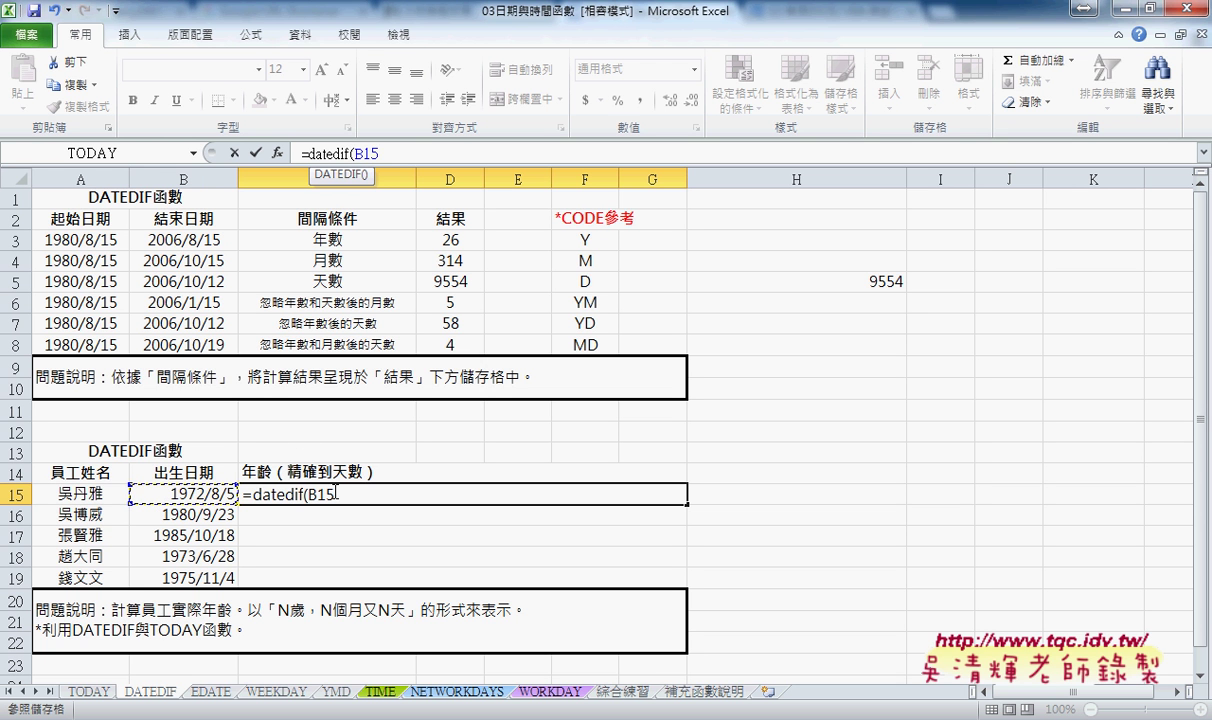
text(,)
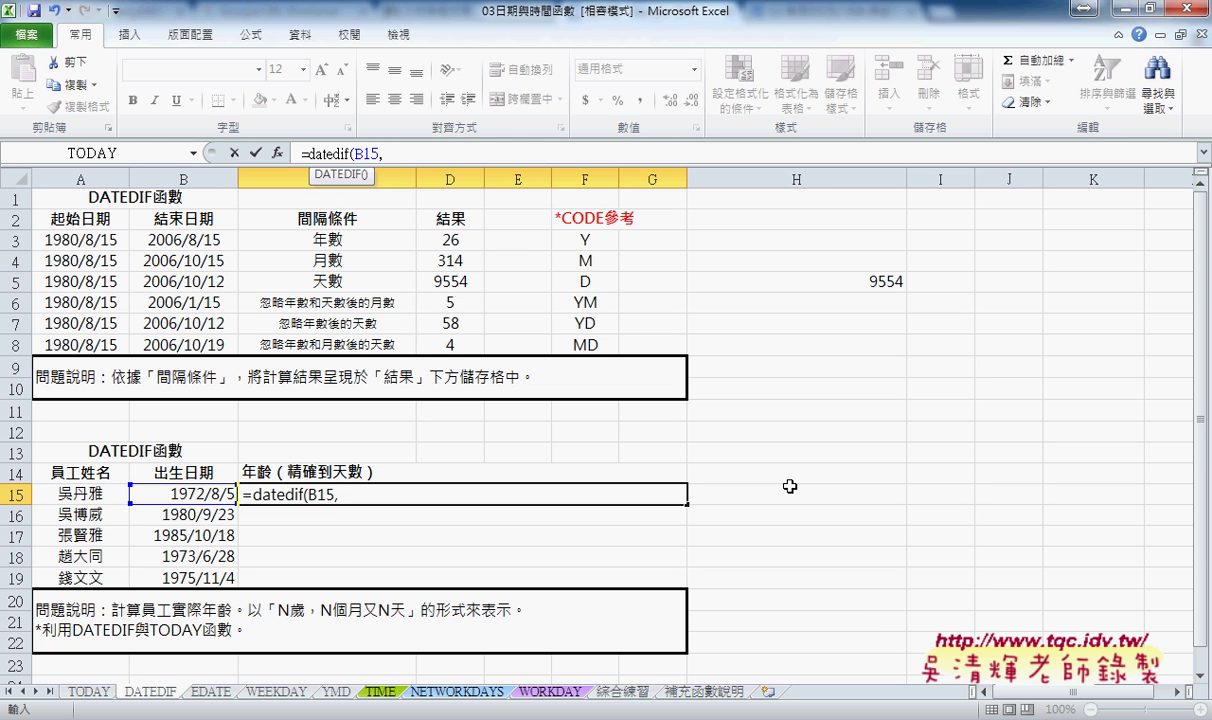
text(to)
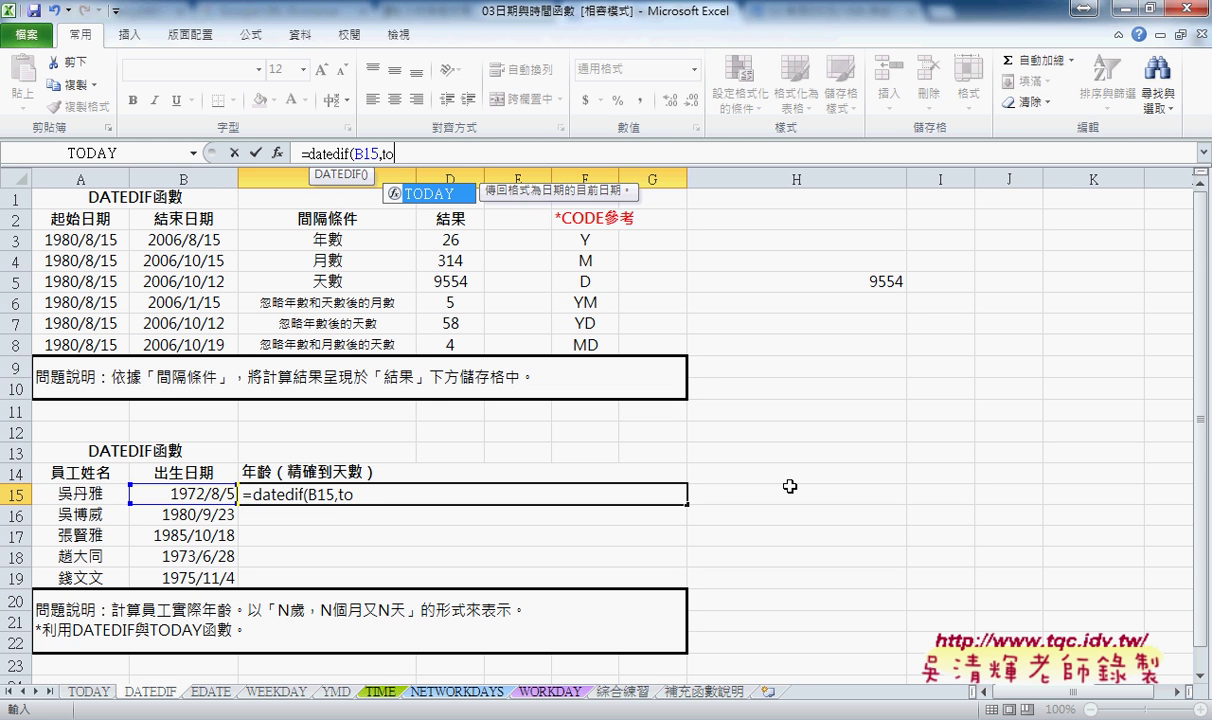
text(day)
text(())
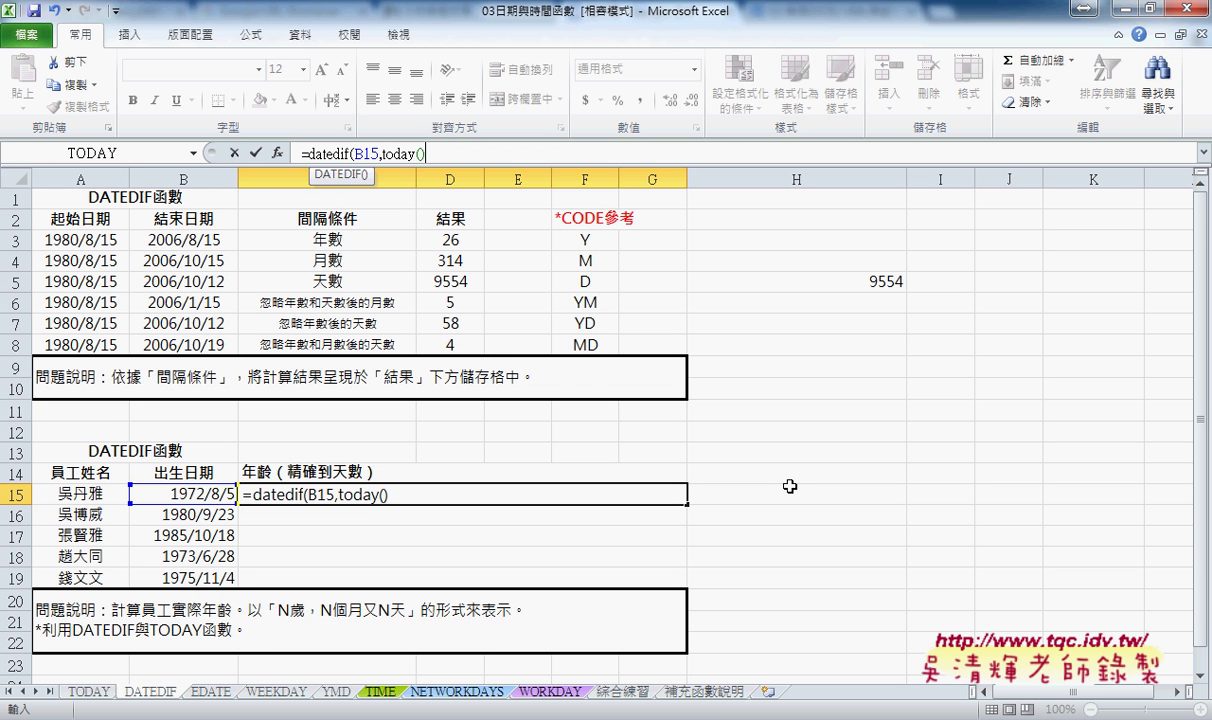
text(,)
text(")
text(Y"))
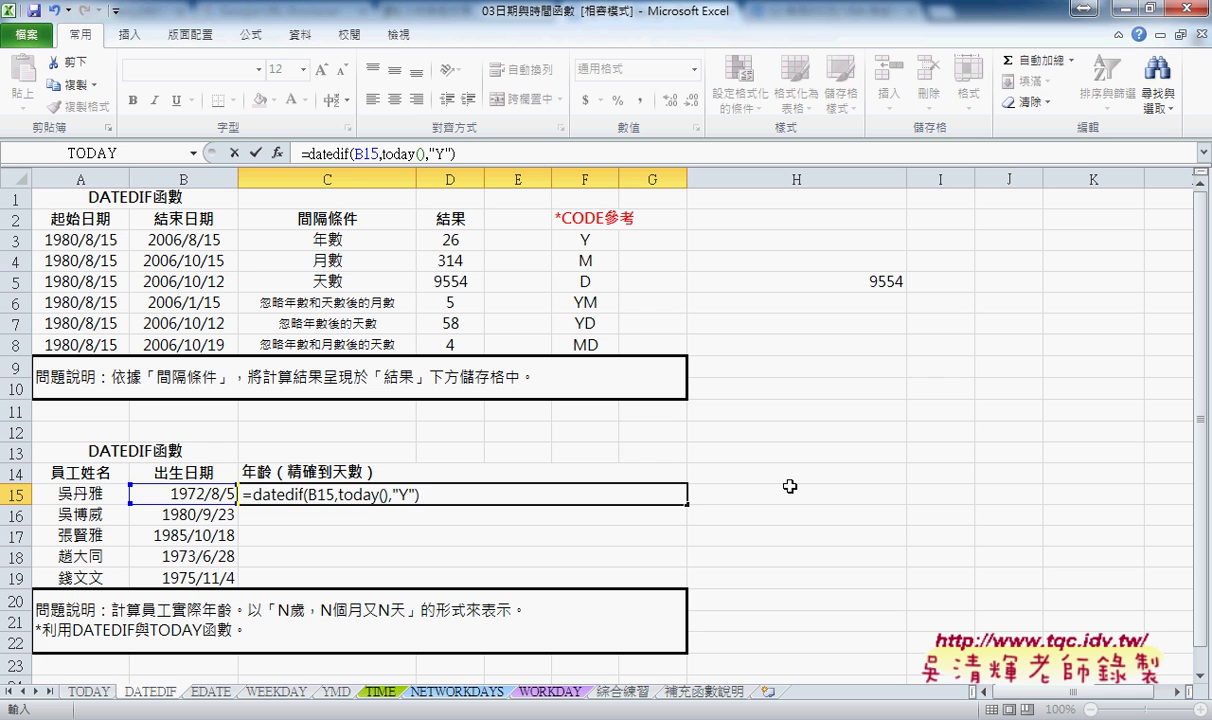
Step: Confirm C15's years formula (showing 43) and pen-mark the YM and MD codes and row-20 note
click(255, 153)
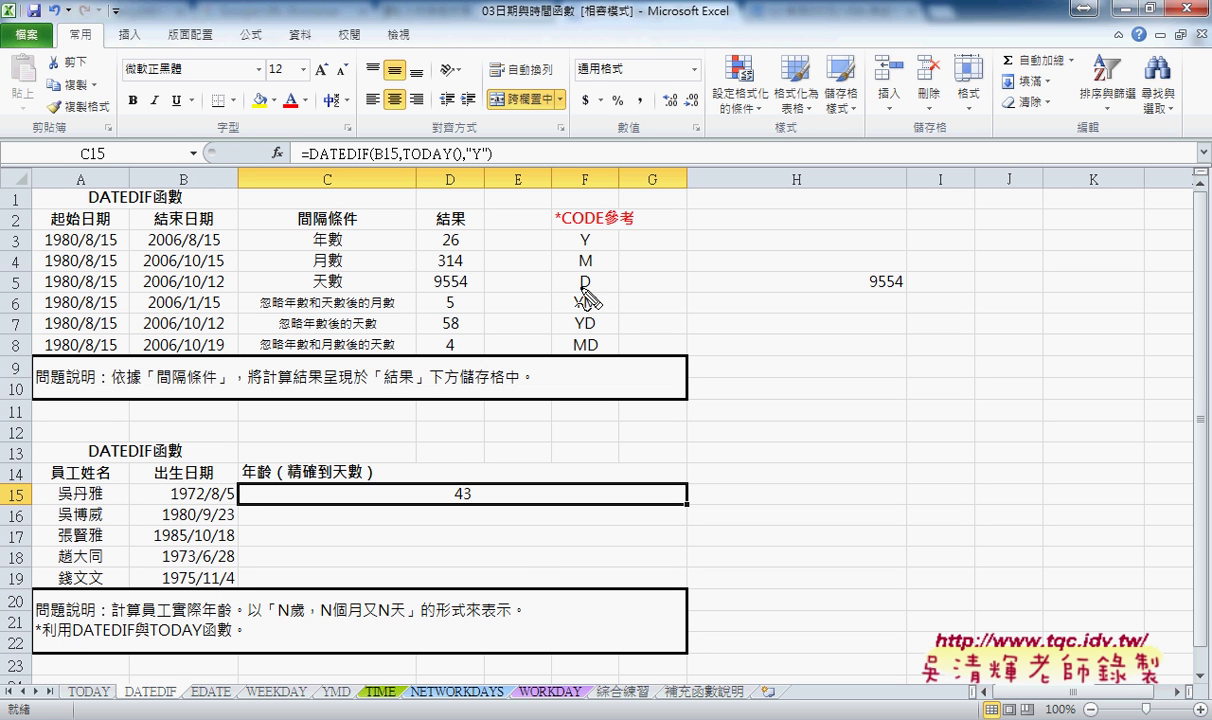
drag(579, 291, 580, 314)
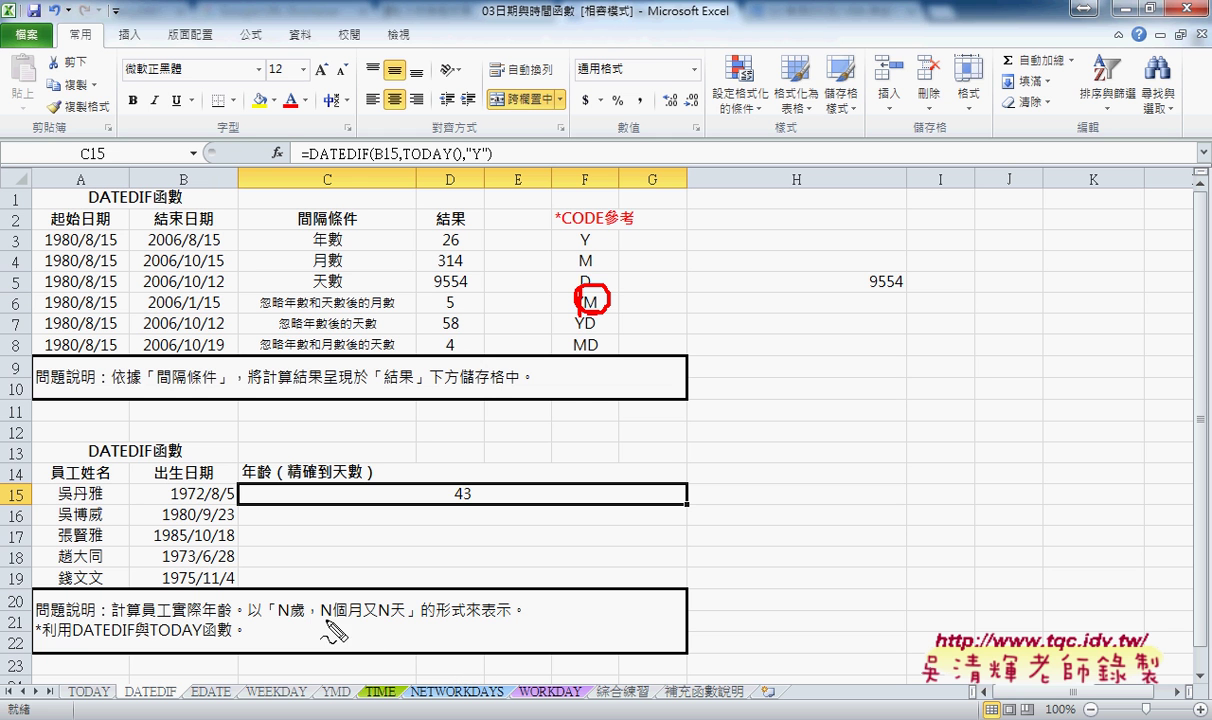
drag(316, 621, 334, 618)
drag(395, 621, 410, 622)
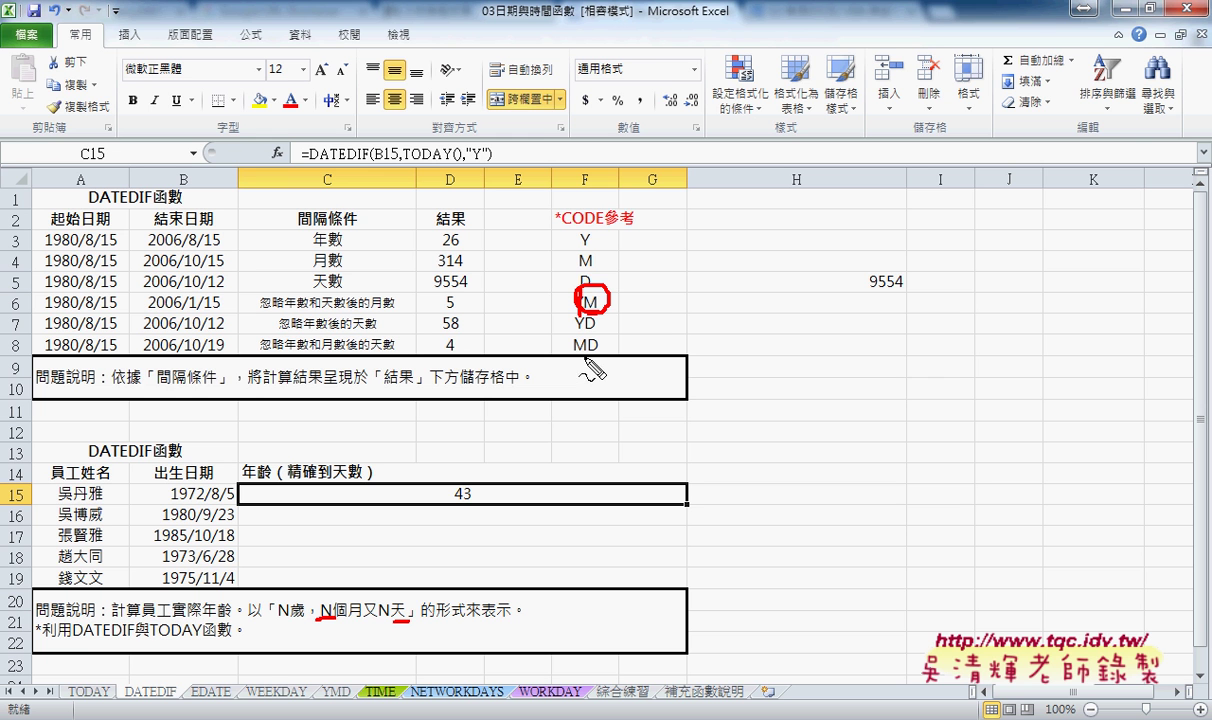
drag(573, 355, 592, 356)
Step: Copy the label text 歲，N個月又N天 from the A20 note and return to C15
key(Escape)
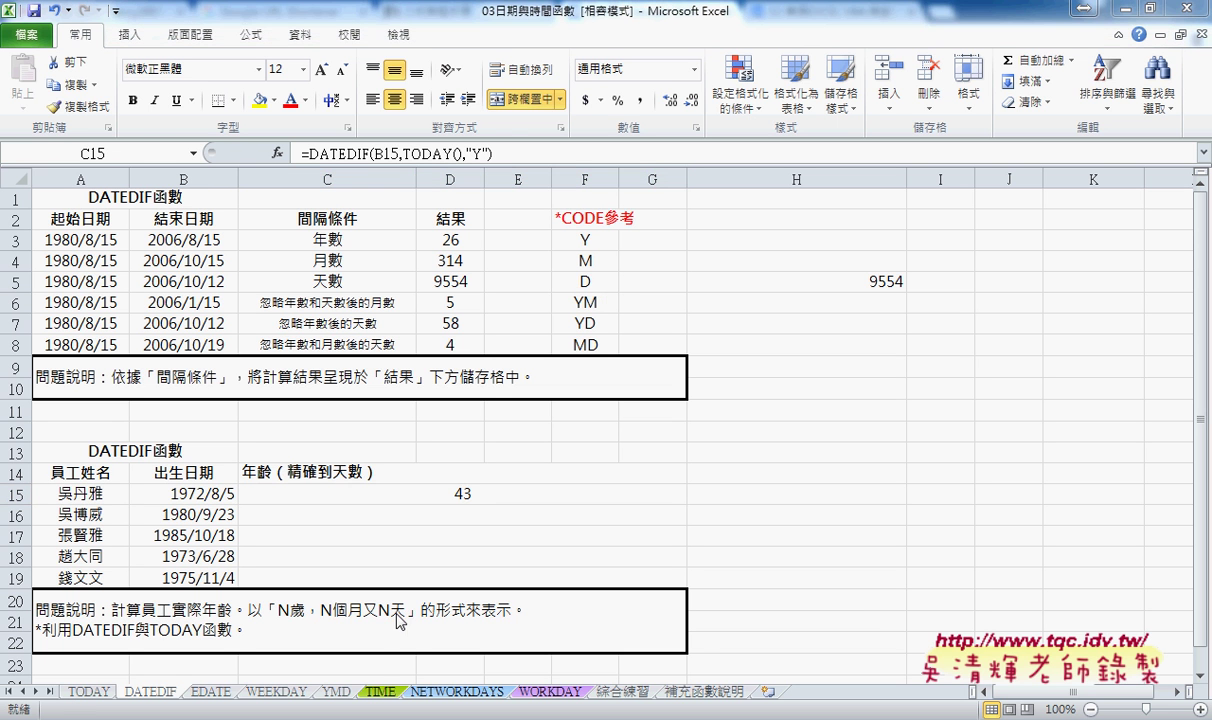
click(462, 488)
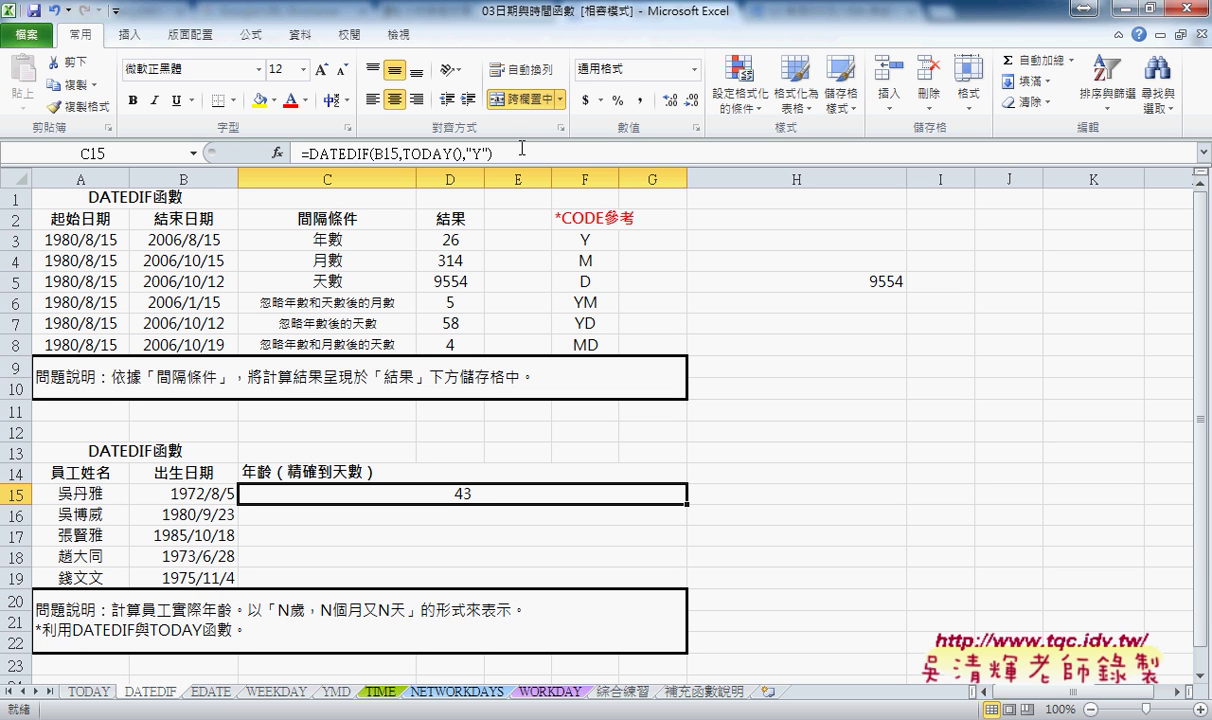
double_click(306, 610)
drag(290, 610, 409, 609)
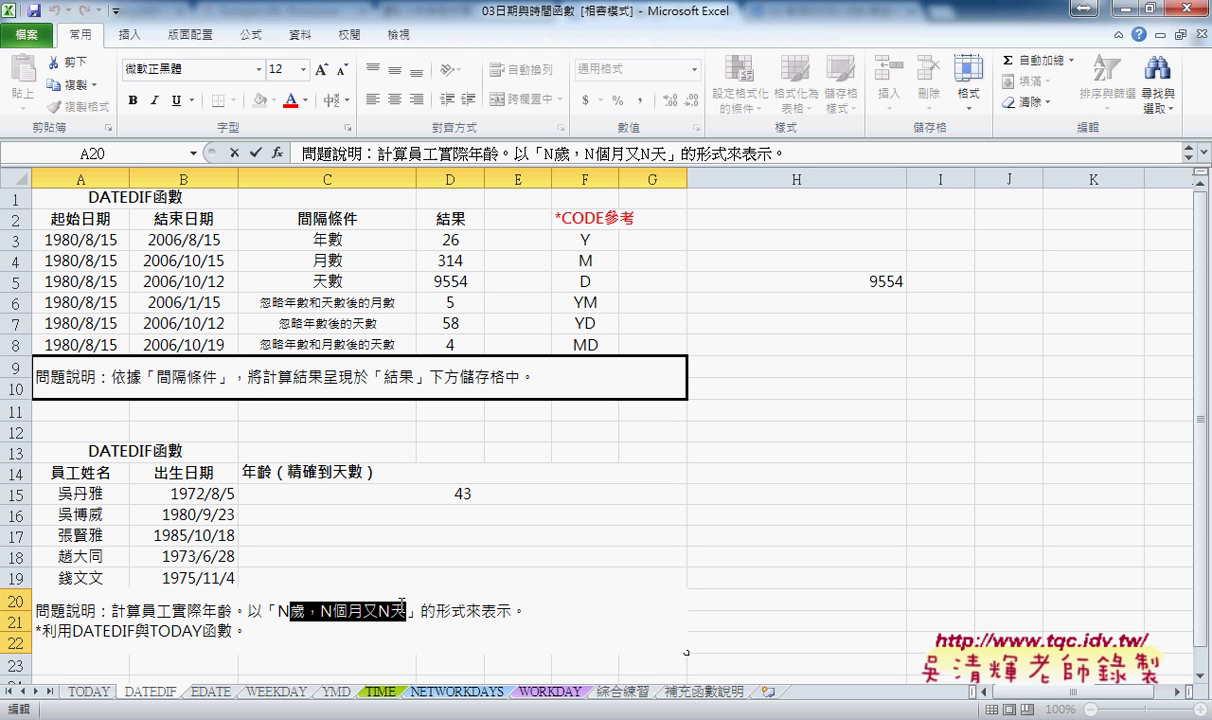
key(ctrl+c)
click(486, 493)
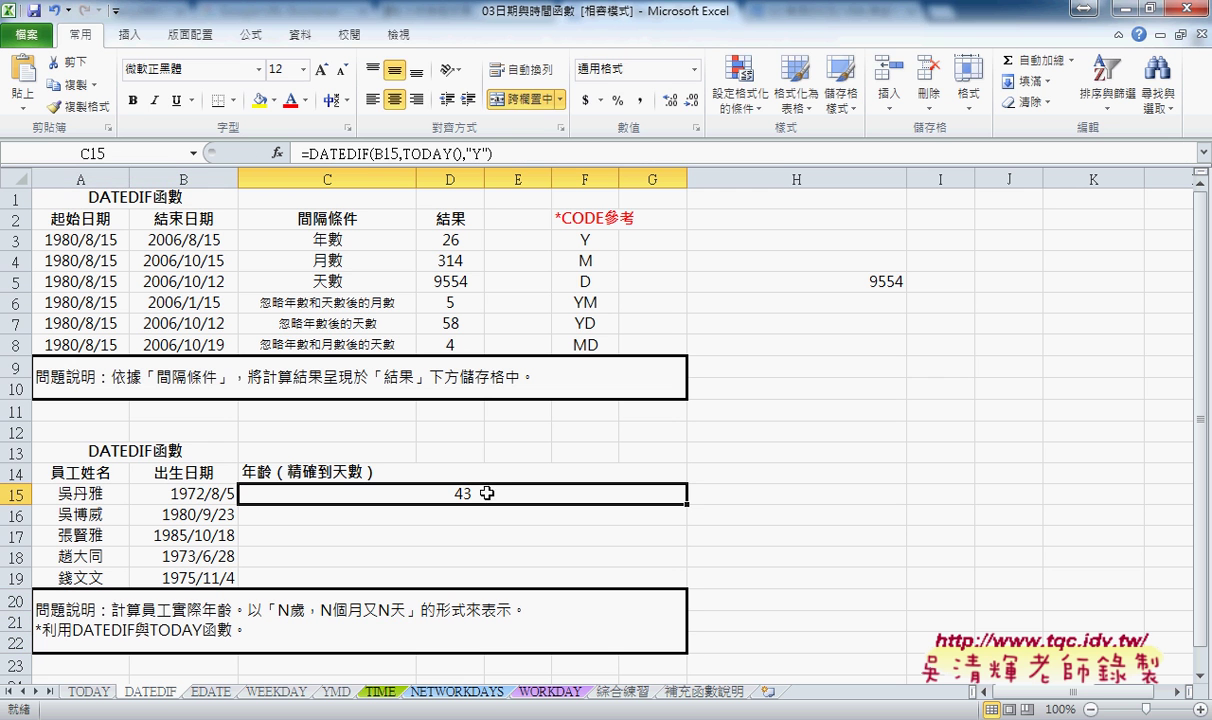
Step: Append &"歲，N個月又N天" to C15's formula so it displays 43歲，N個月又N天
click(487, 152)
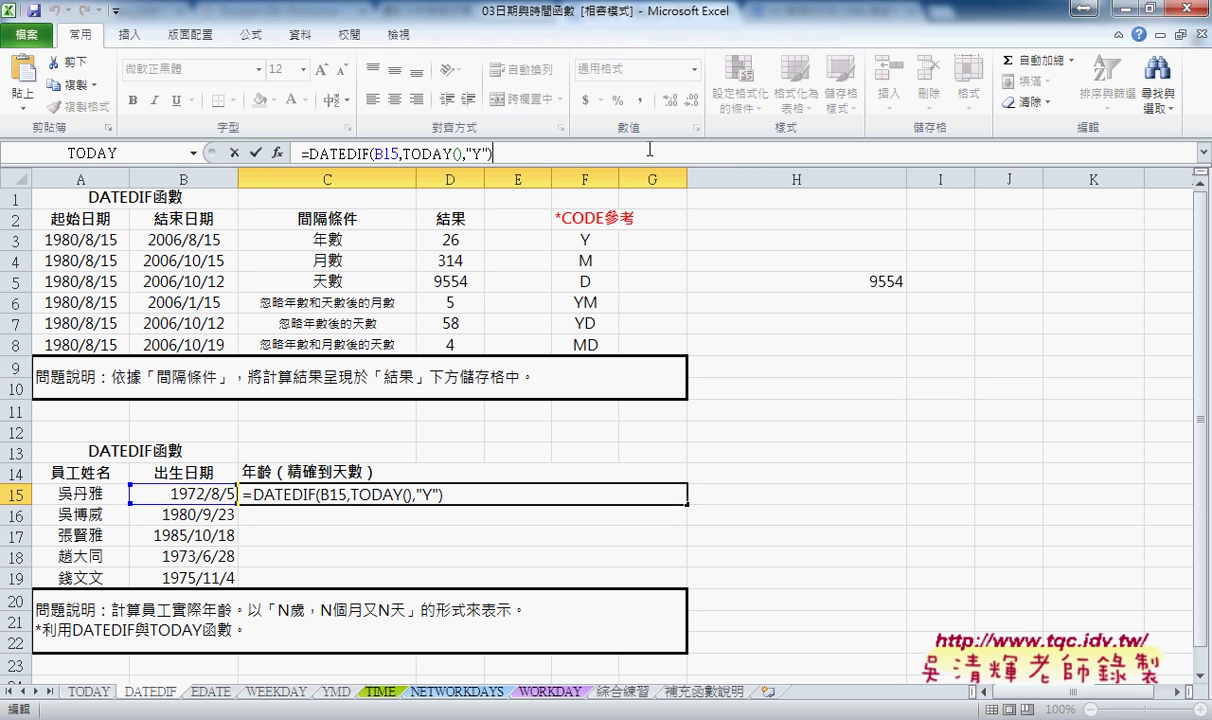
text(&)
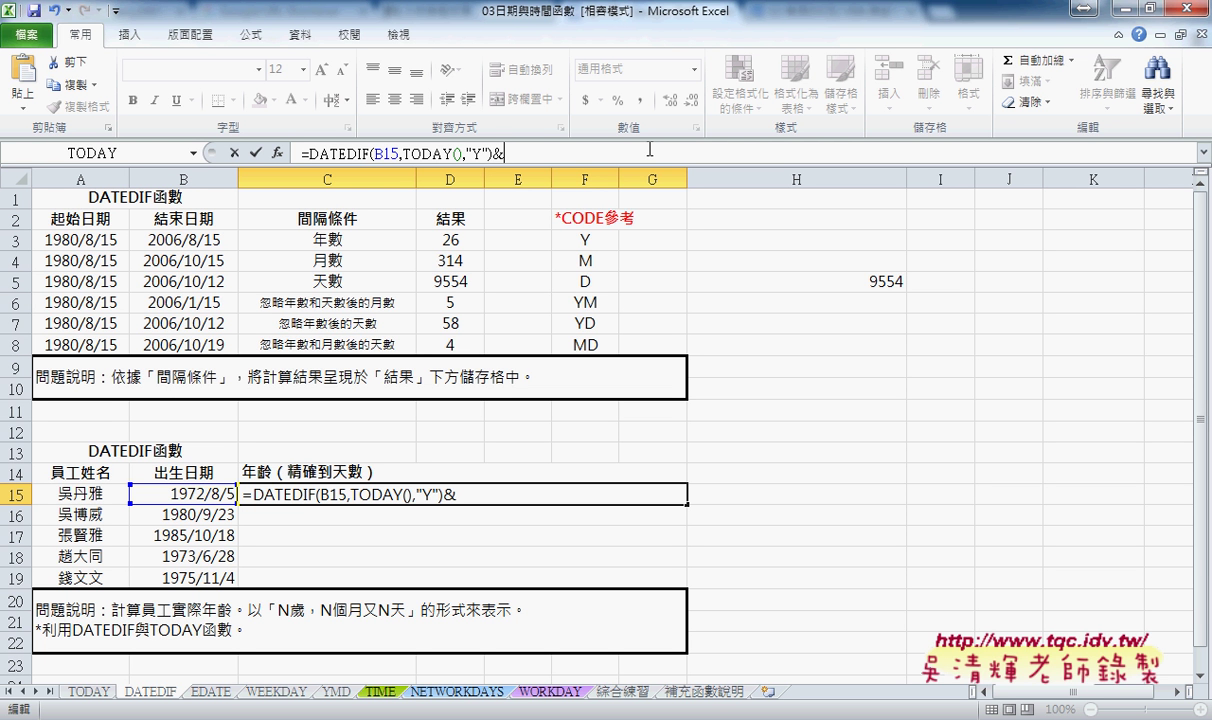
text(")
text(歲，N個月又N天)
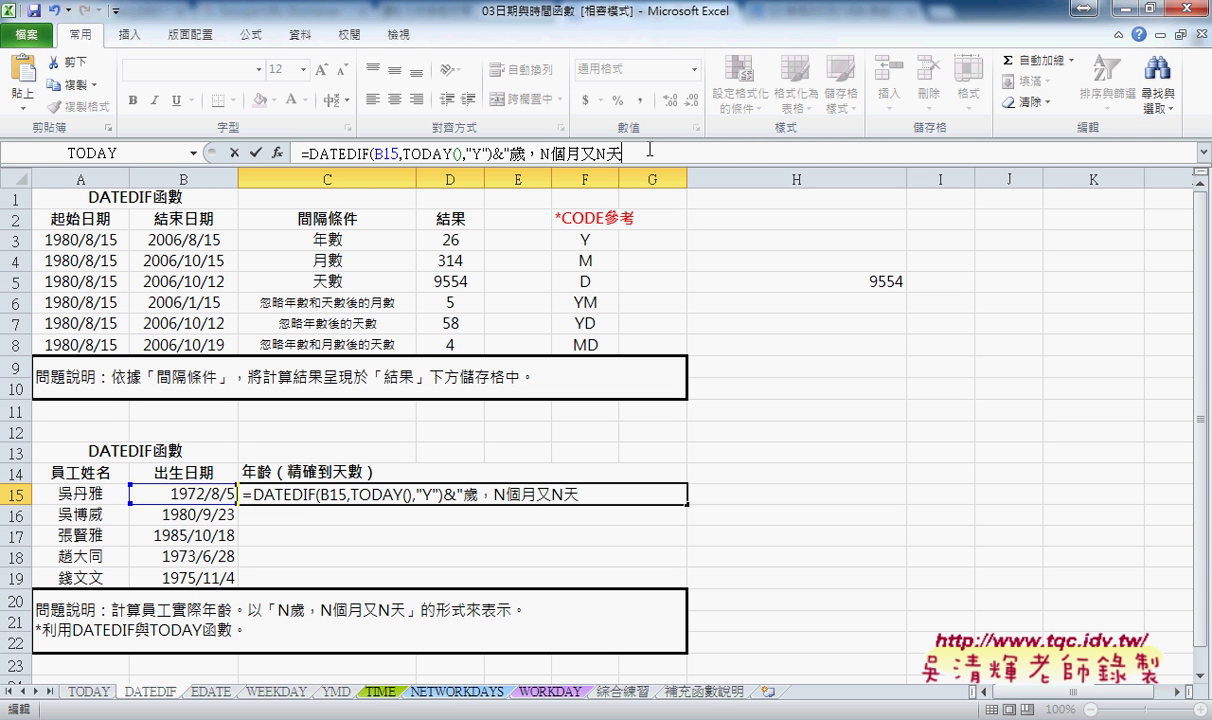
text(")
click(257, 153)
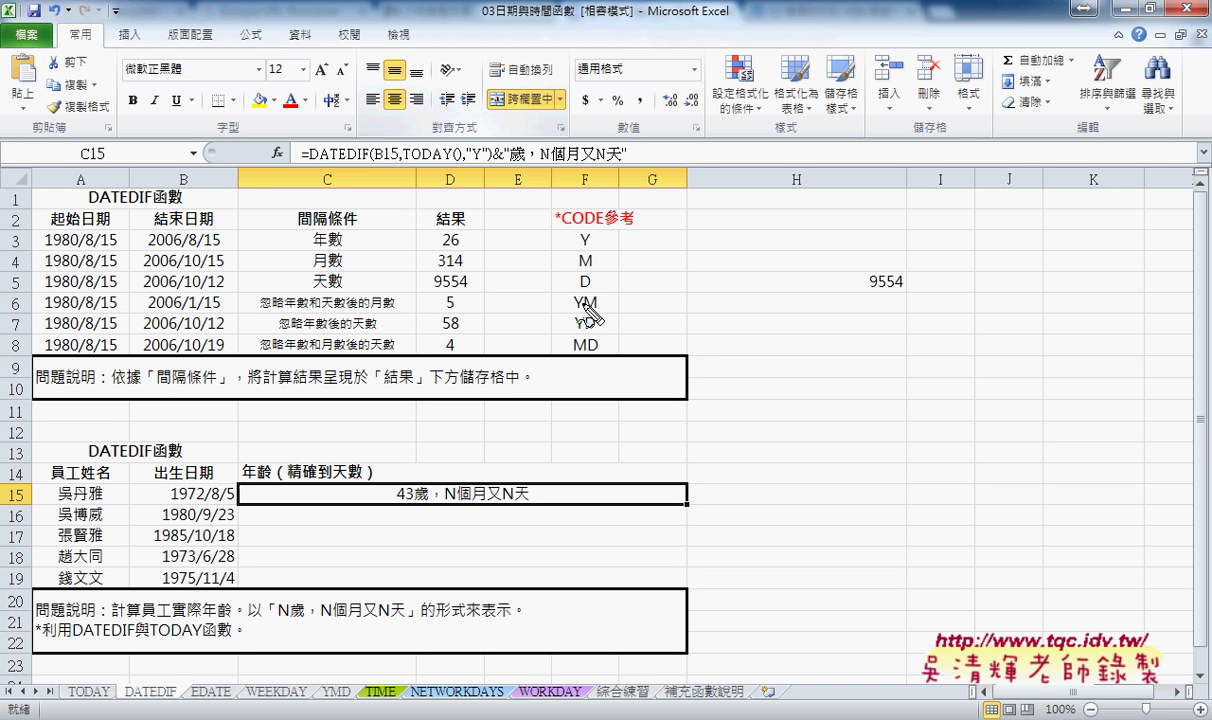
drag(575, 311, 596, 311)
mouse_move(304, 164)
mouse_down()
mouse_move(541, 163)
mouse_move(556, 118)
mouse_up()
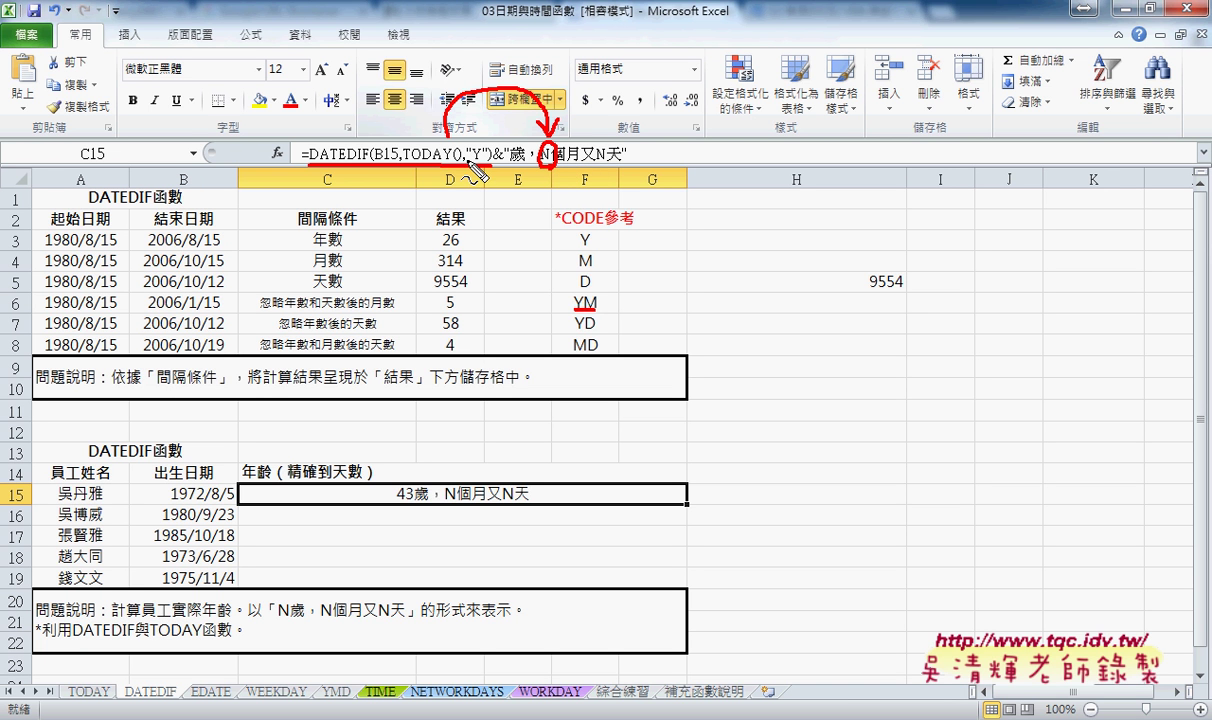
drag(586, 310, 595, 310)
drag(490, 168, 622, 168)
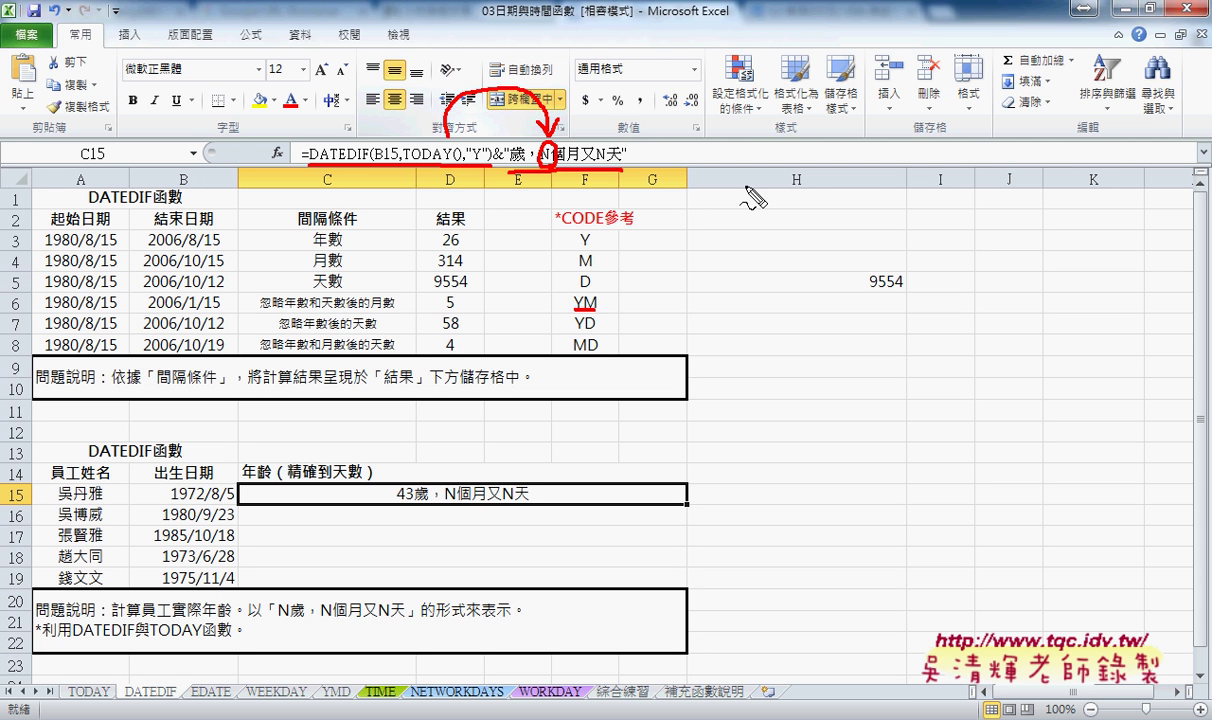
mouse_move(721, 218)
mouse_down()
mouse_move(722, 188)
mouse_move(869, 187)
mouse_move(722, 212)
mouse_up()
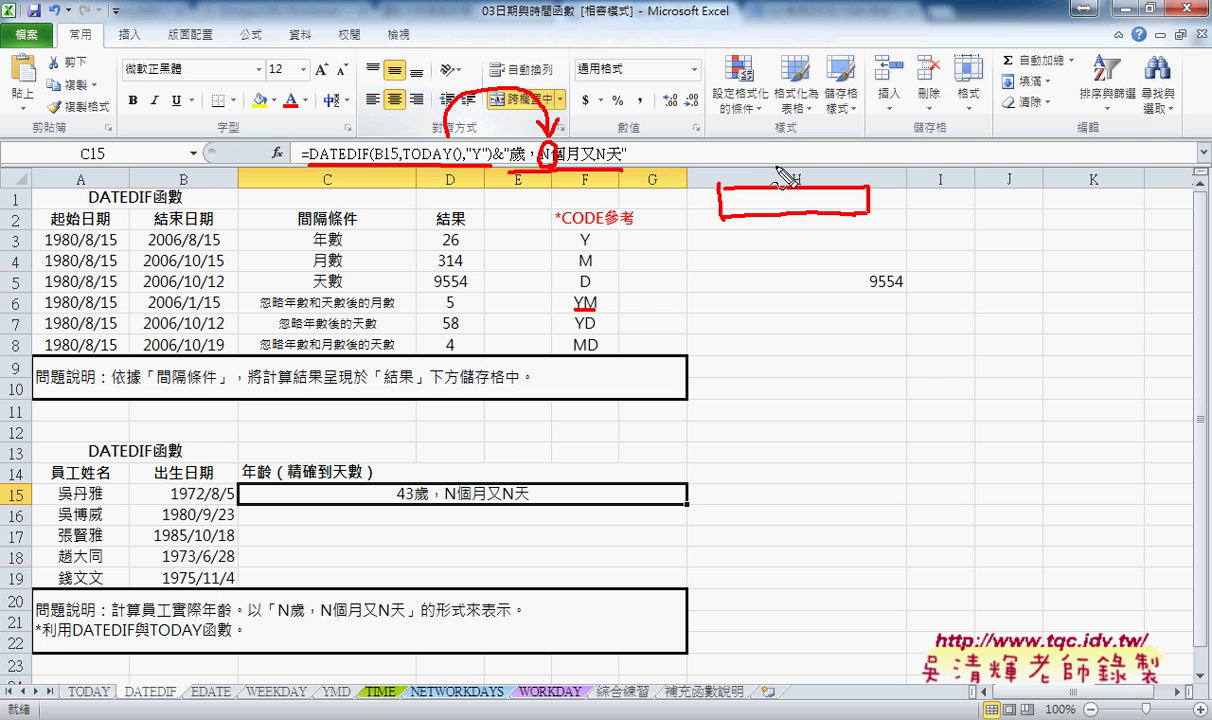
drag(769, 165, 768, 241)
drag(824, 160, 826, 252)
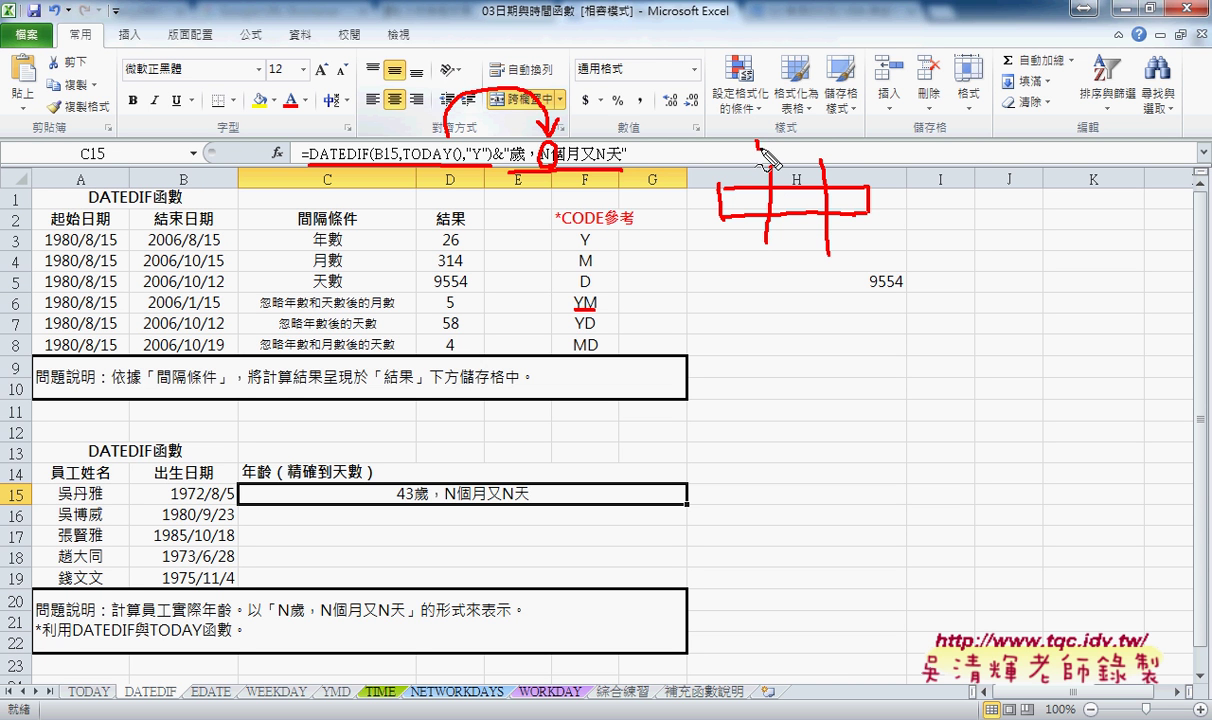
drag(758, 139, 760, 155)
mouse_move(768, 142)
mouse_down()
mouse_move(771, 160)
mouse_move(712, 181)
mouse_up()
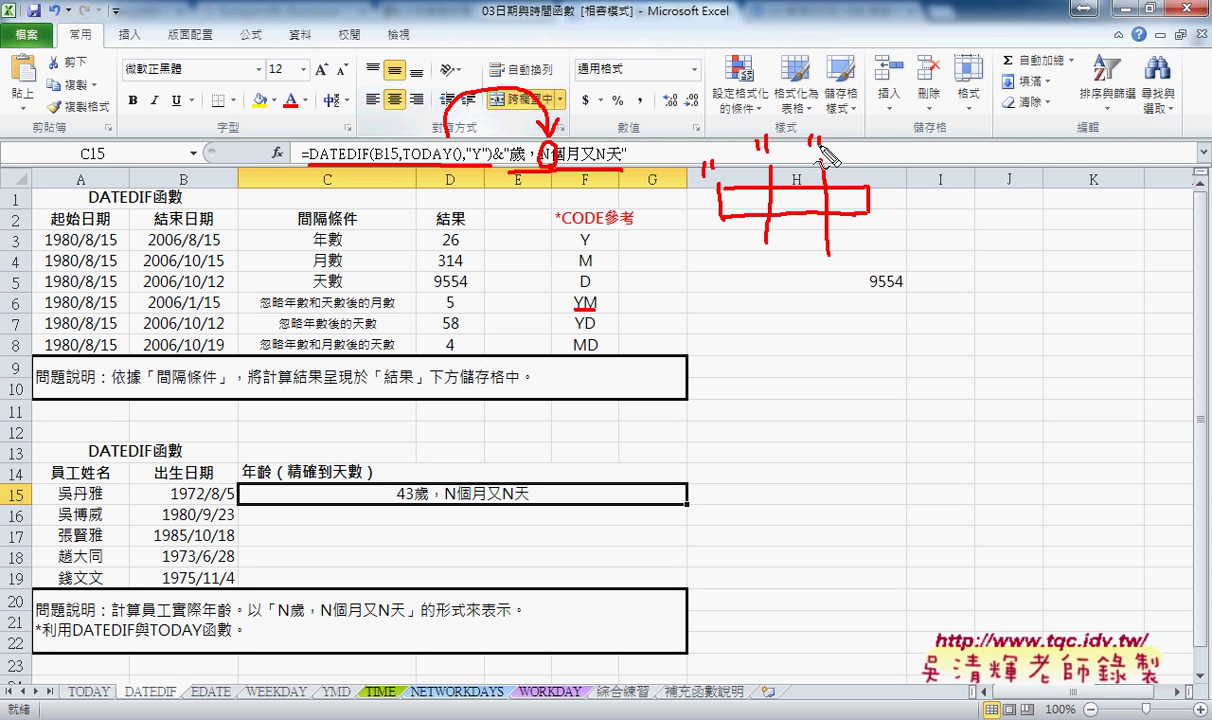
drag(814, 137, 816, 147)
mouse_move(821, 137)
mouse_down()
mouse_move(823, 148)
mouse_move(897, 161)
mouse_up()
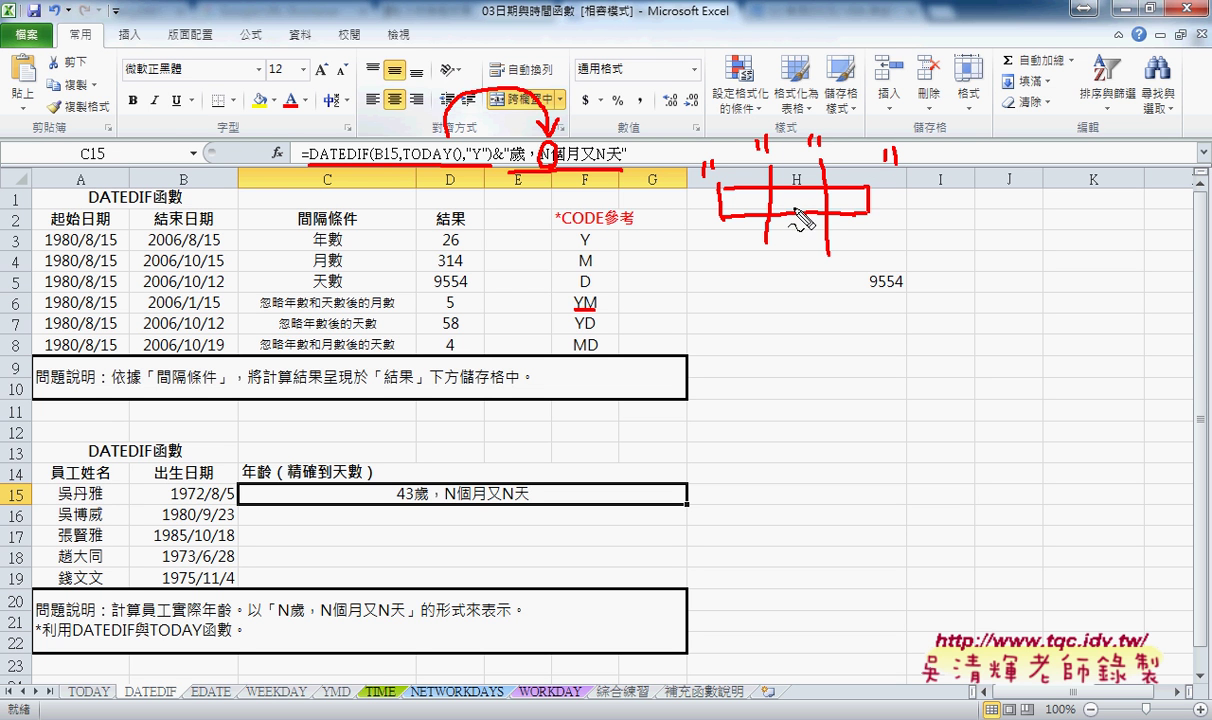
mouse_move(792, 218)
mouse_down()
mouse_move(768, 265)
mouse_move(828, 262)
mouse_move(806, 262)
mouse_up()
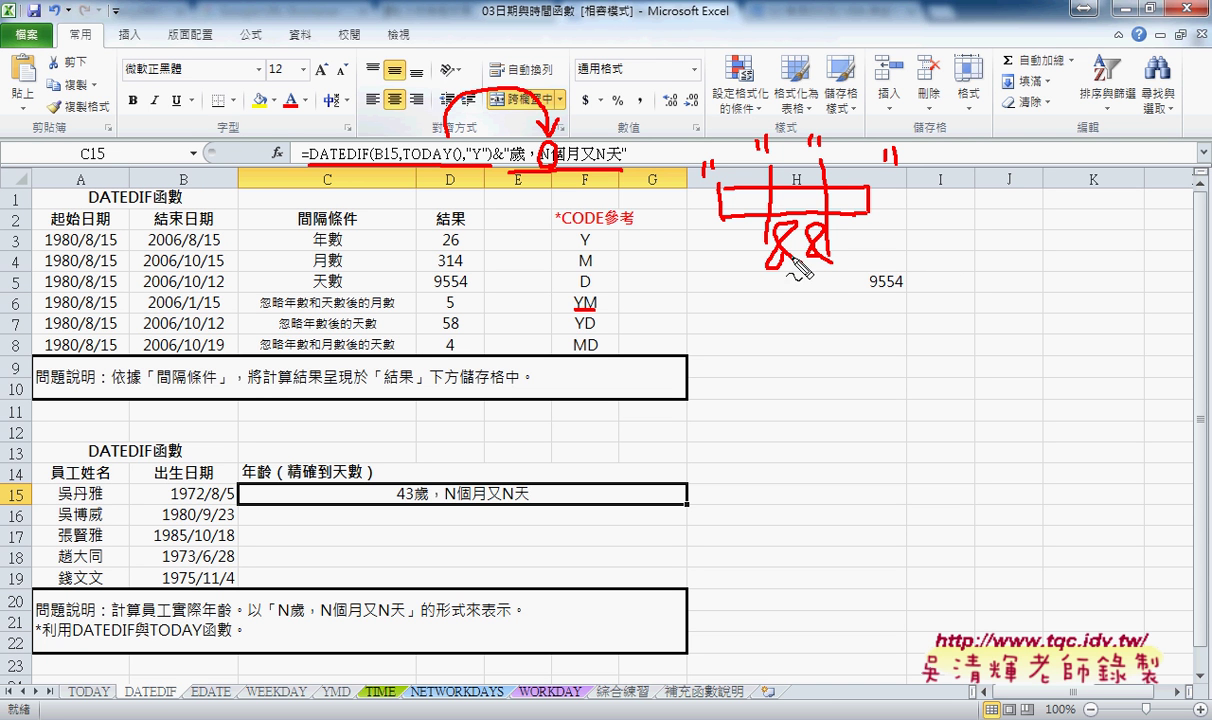
drag(785, 268, 800, 268)
Step: Copy the years DATEDIF from C15's formula and clear the month placeholder N
key(Escape)
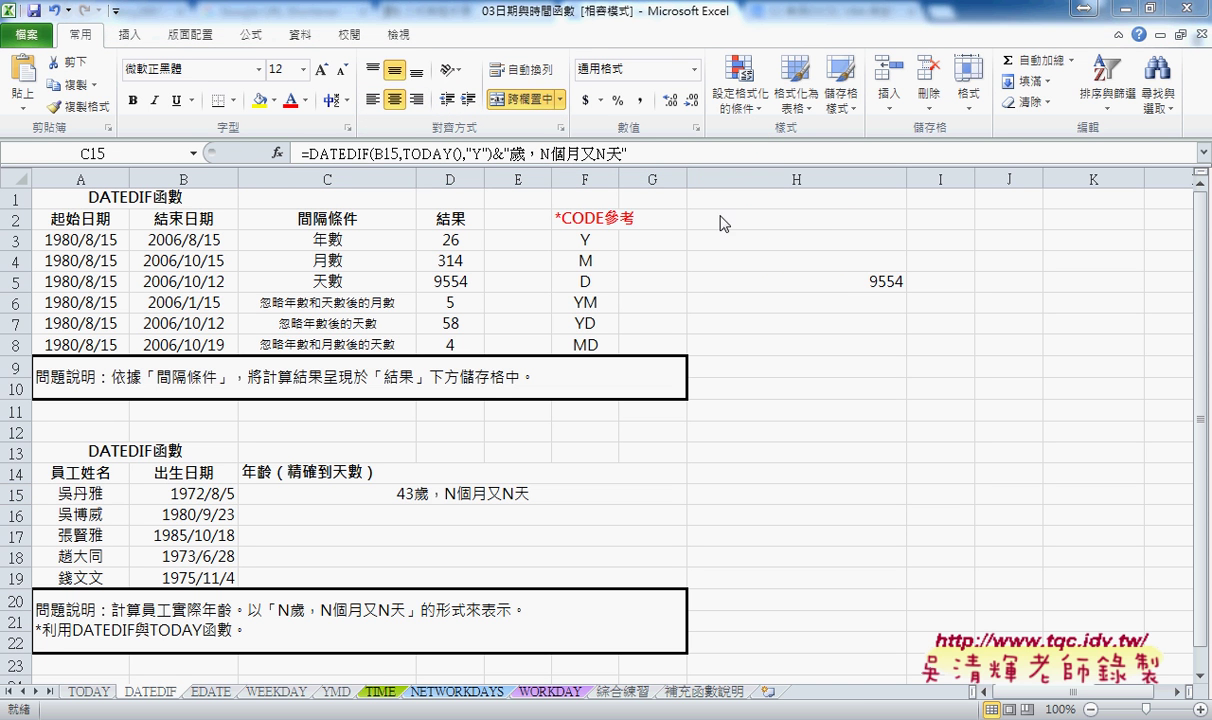
click(346, 155)
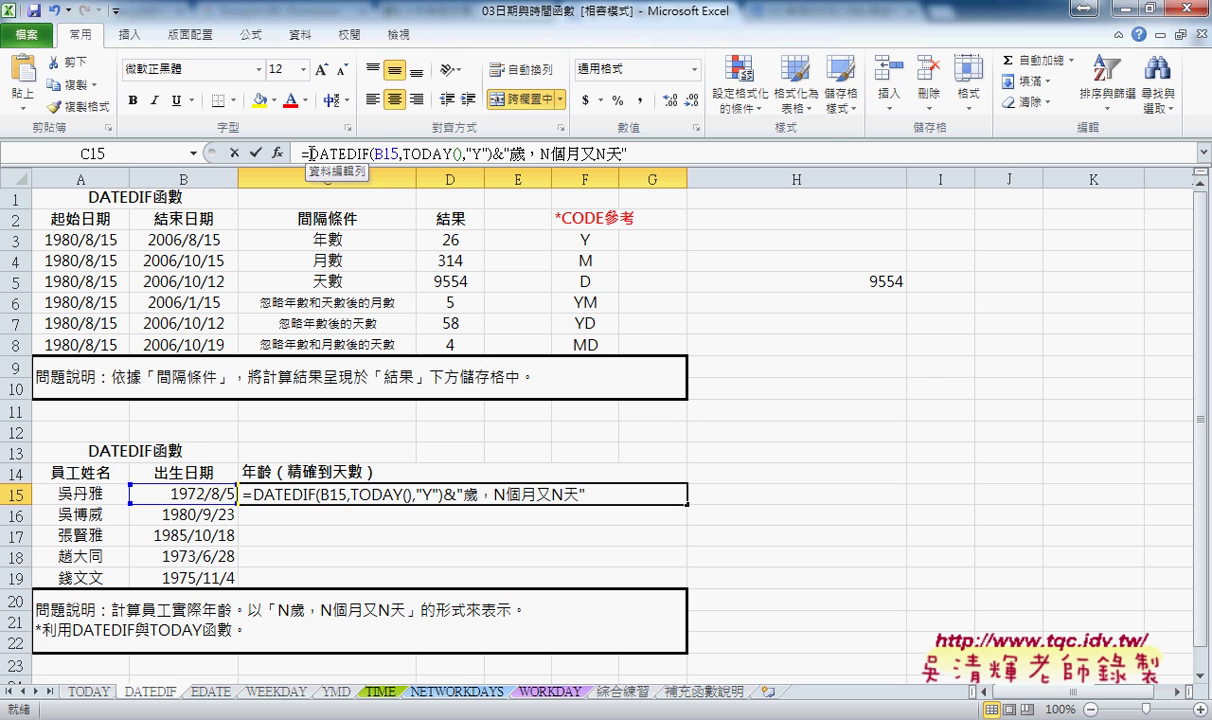
drag(309, 153, 492, 153)
key(ctrl+c)
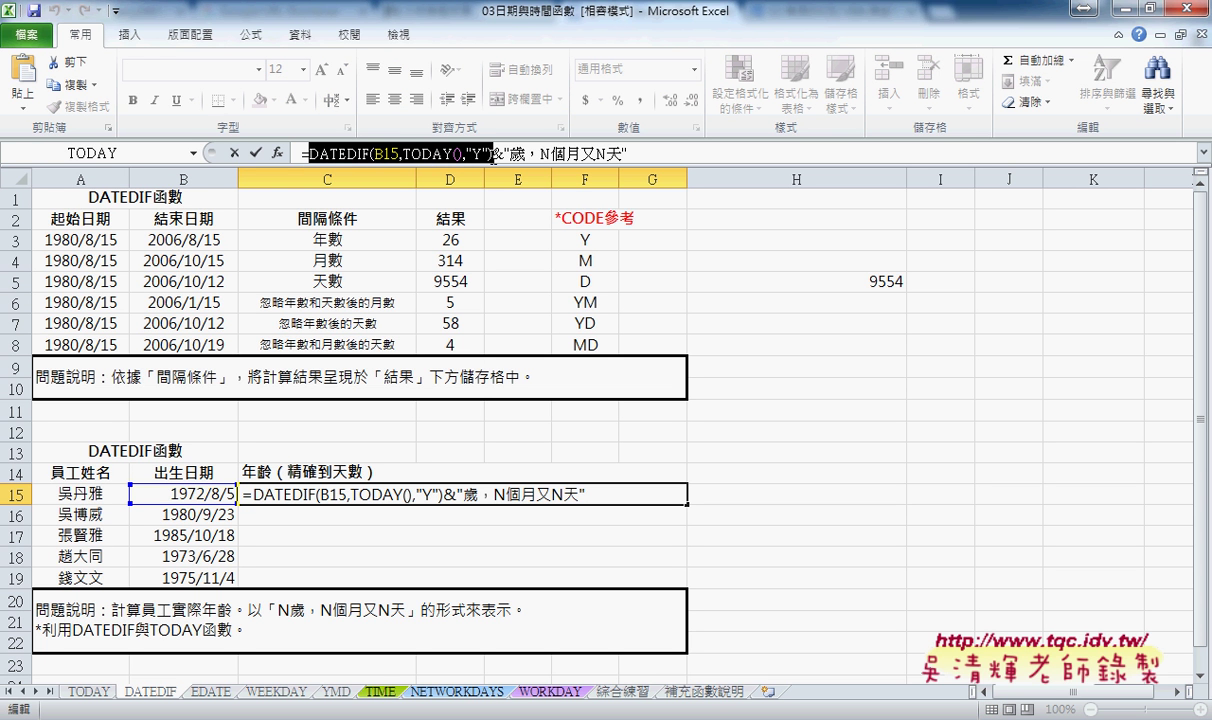
click(543, 155)
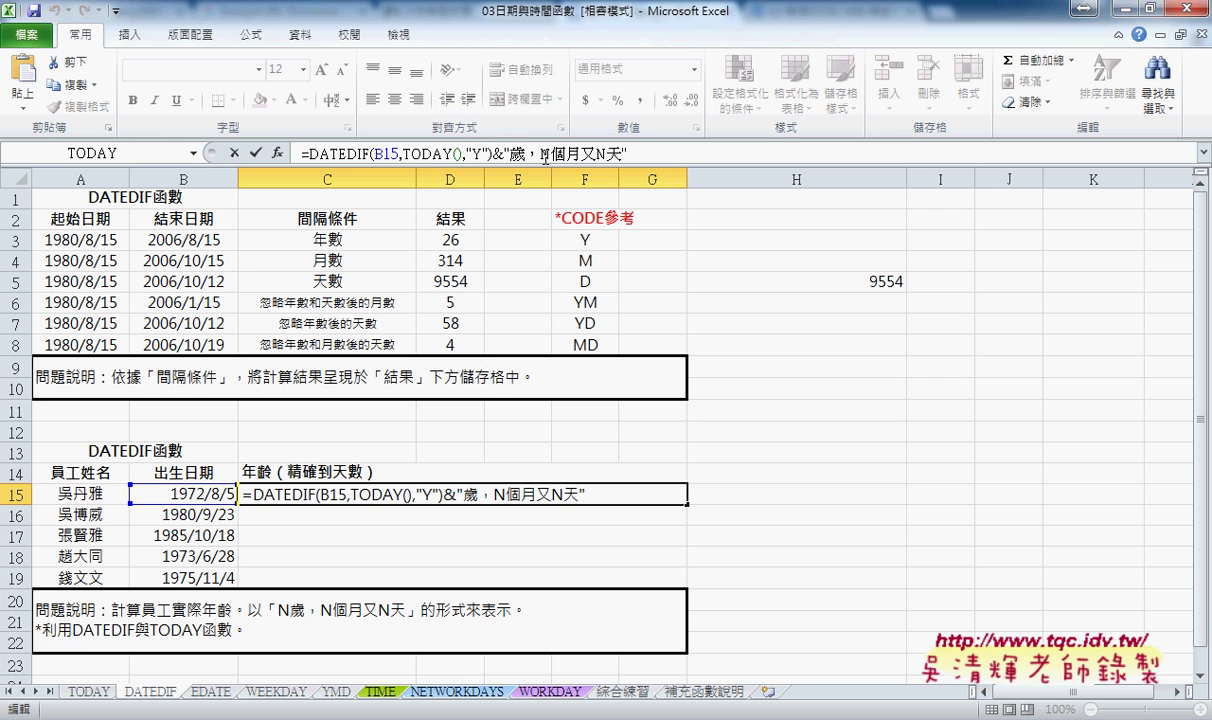
drag(543, 155, 552, 155)
text("")
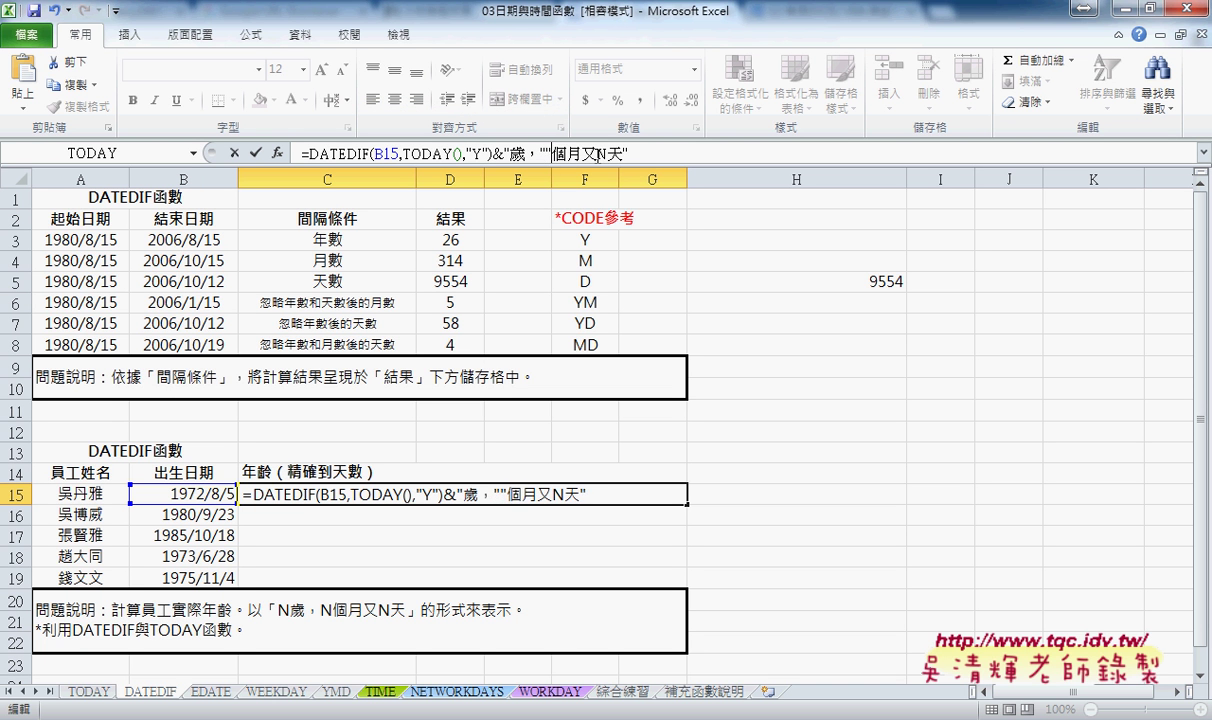
Step: Insert &DATEDIF(B15,TODAY(),"YM")& for the months so C15 shows 43歲，7個月又N天
key(Left)
key(Left)
key(Left)
key(Left)
key(Left)
key(Right)
key(Right)
key(Right)
key(shift+Right)
key(shift+Right)
key(shift+Right)
key(shift+Right)
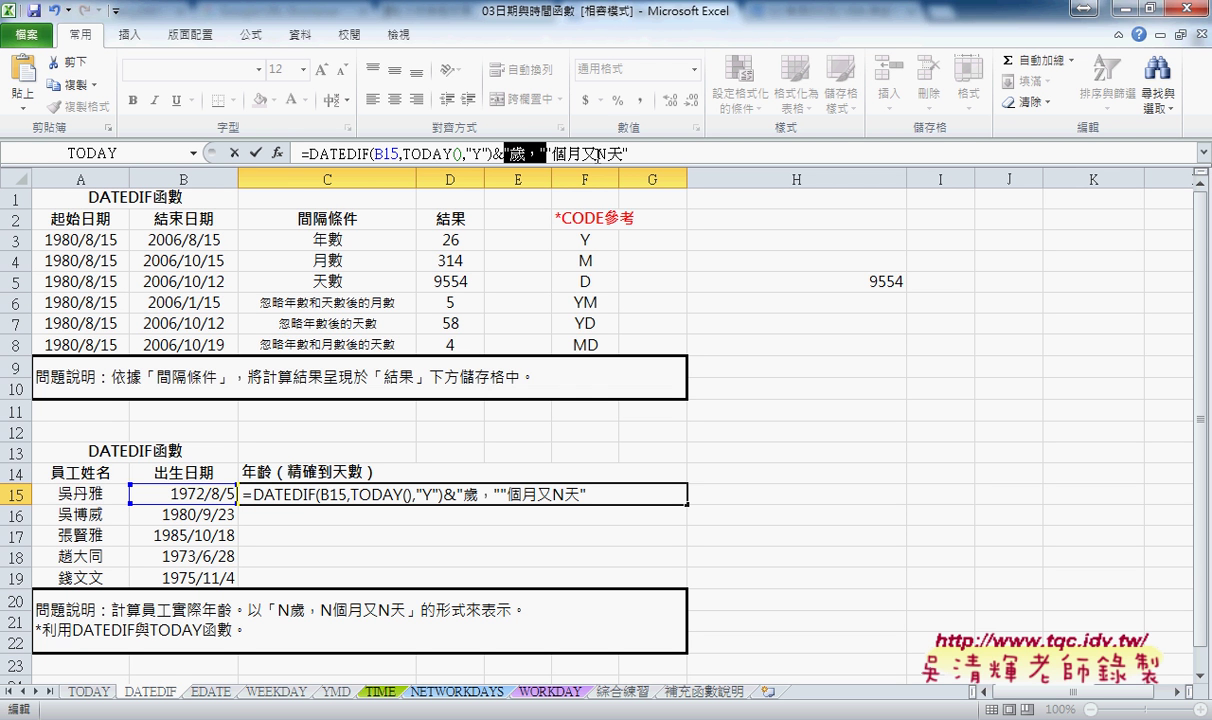
key(Right)
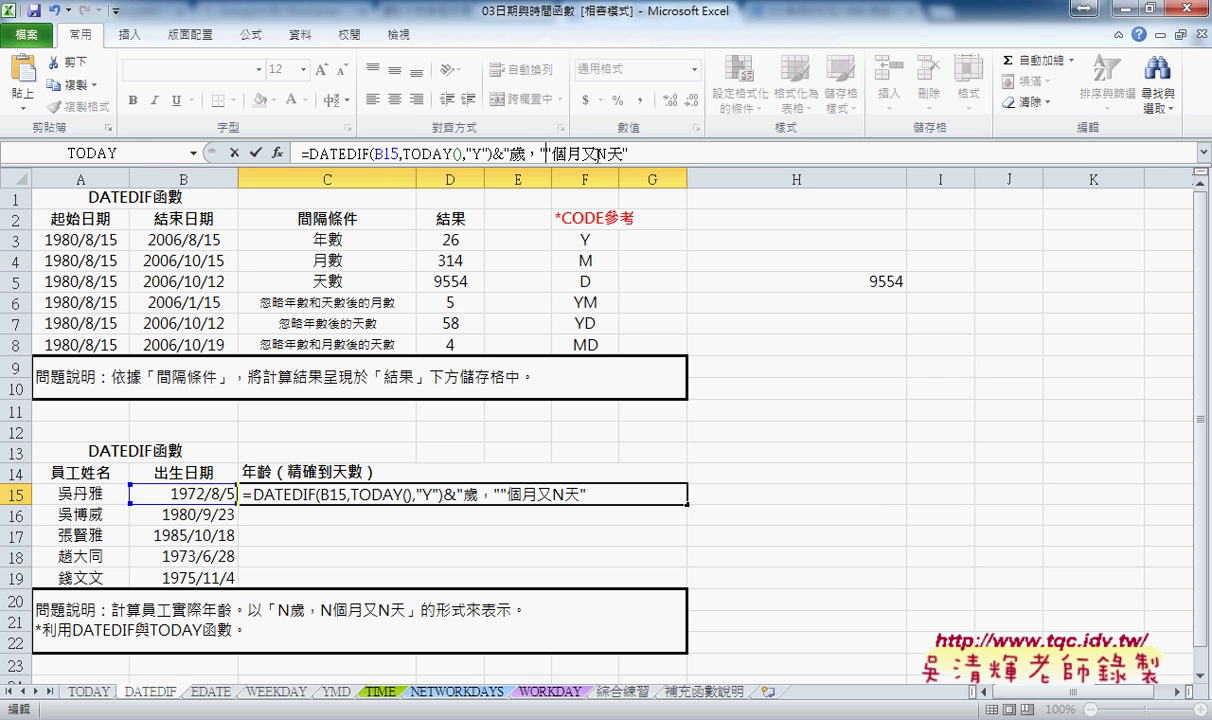
key(shift+Right)
key(shift+Right)
key(shift+Right)
key(shift+Right)
key(shift+Right)
key(shift+Right)
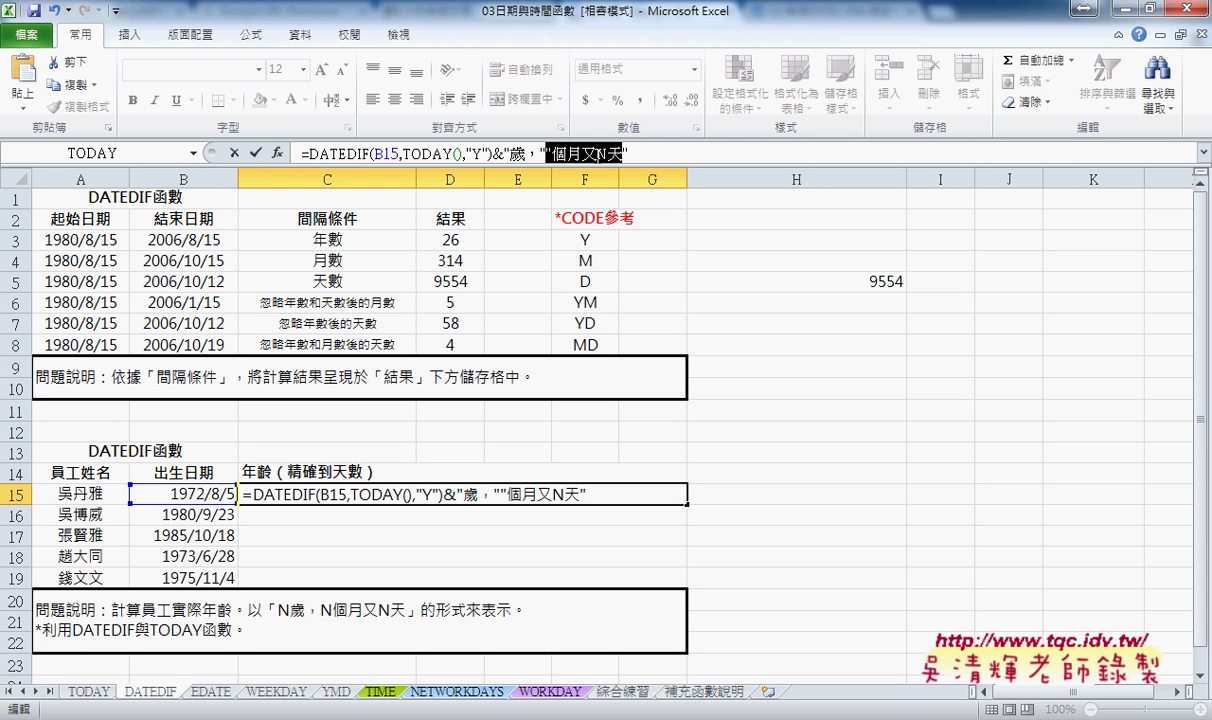
key(shift+Right)
key(Left)
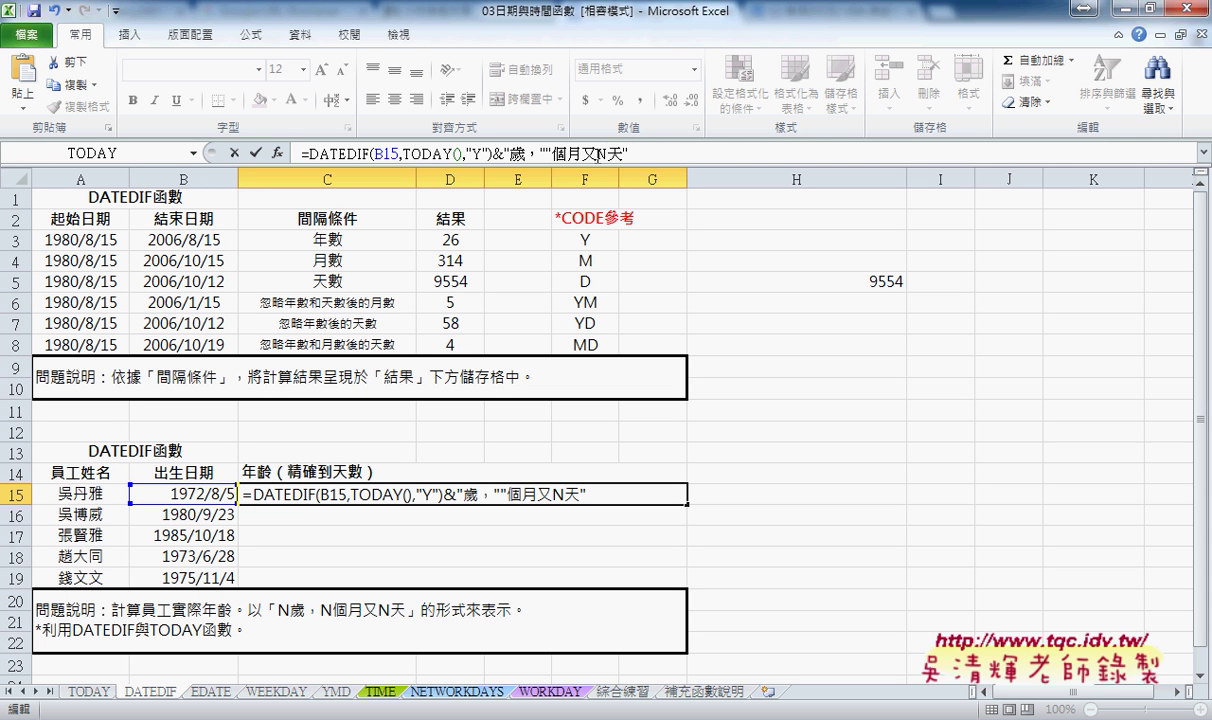
text(&&)
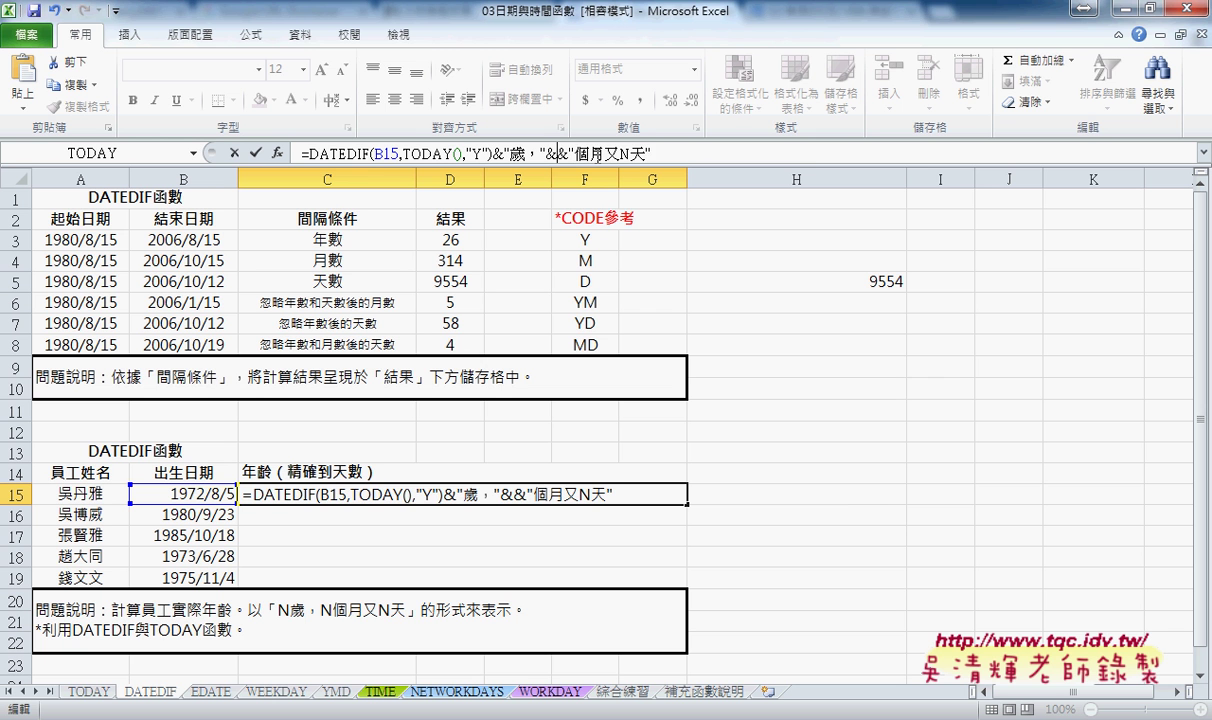
key(ctrl+v)
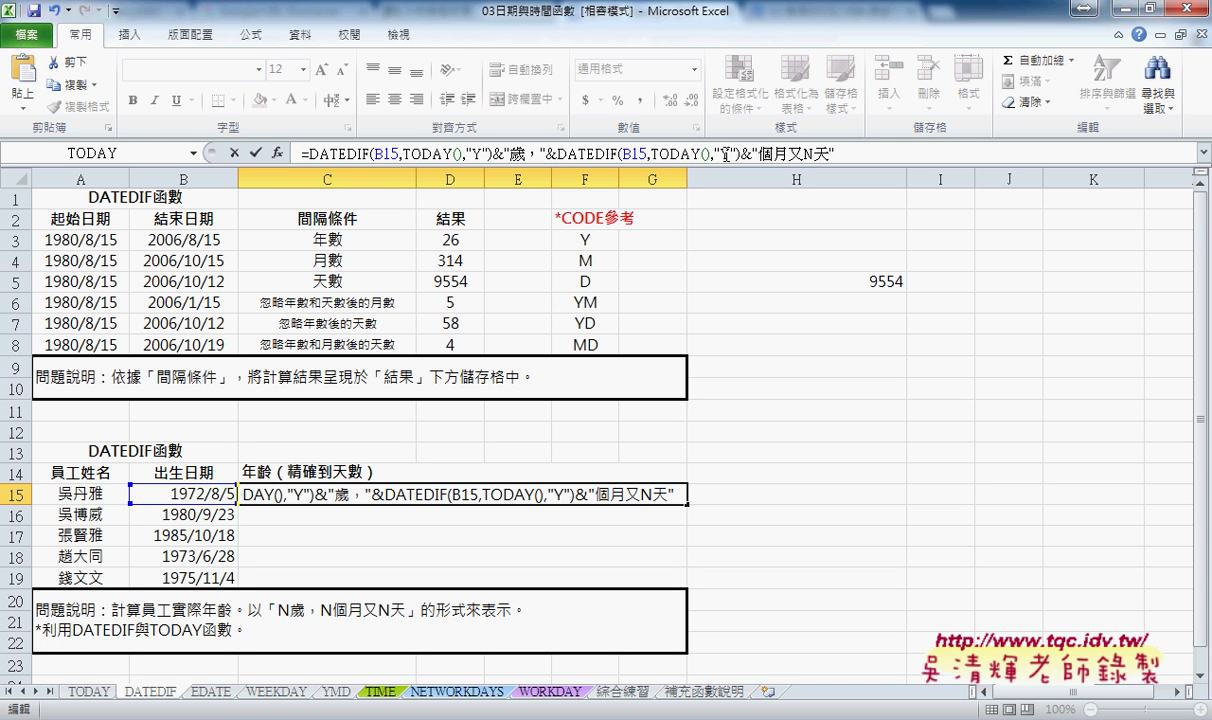
click(729, 153)
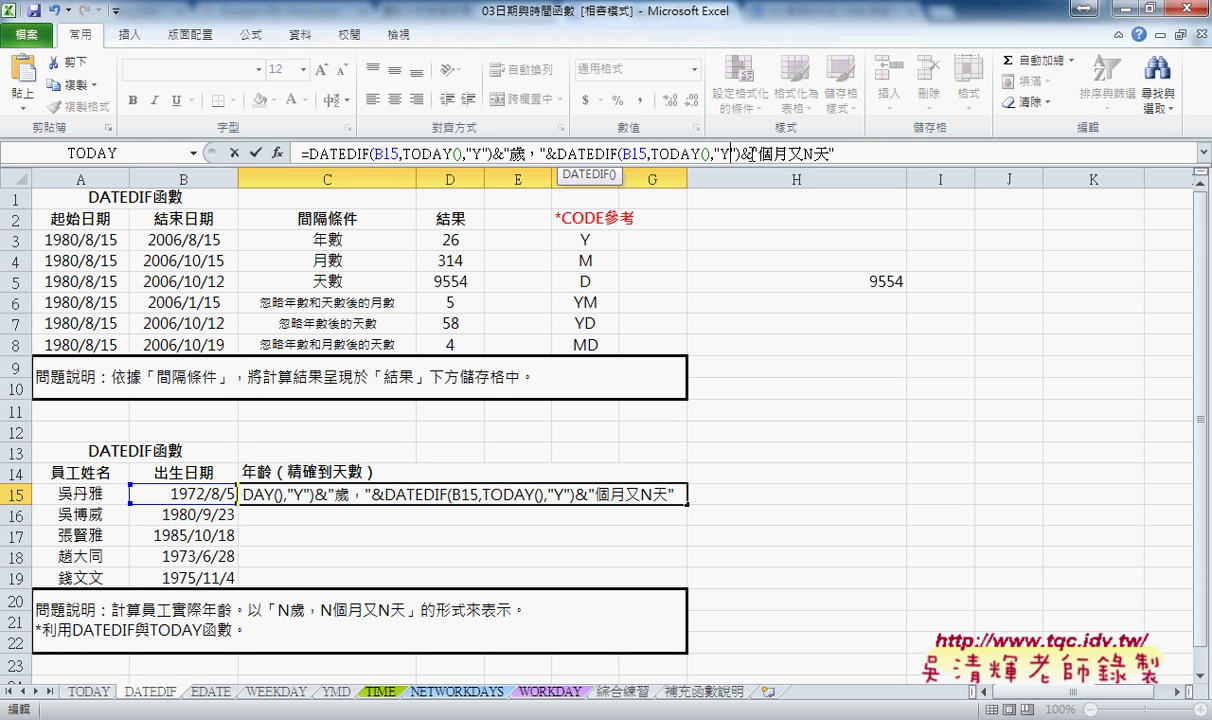
text(M)
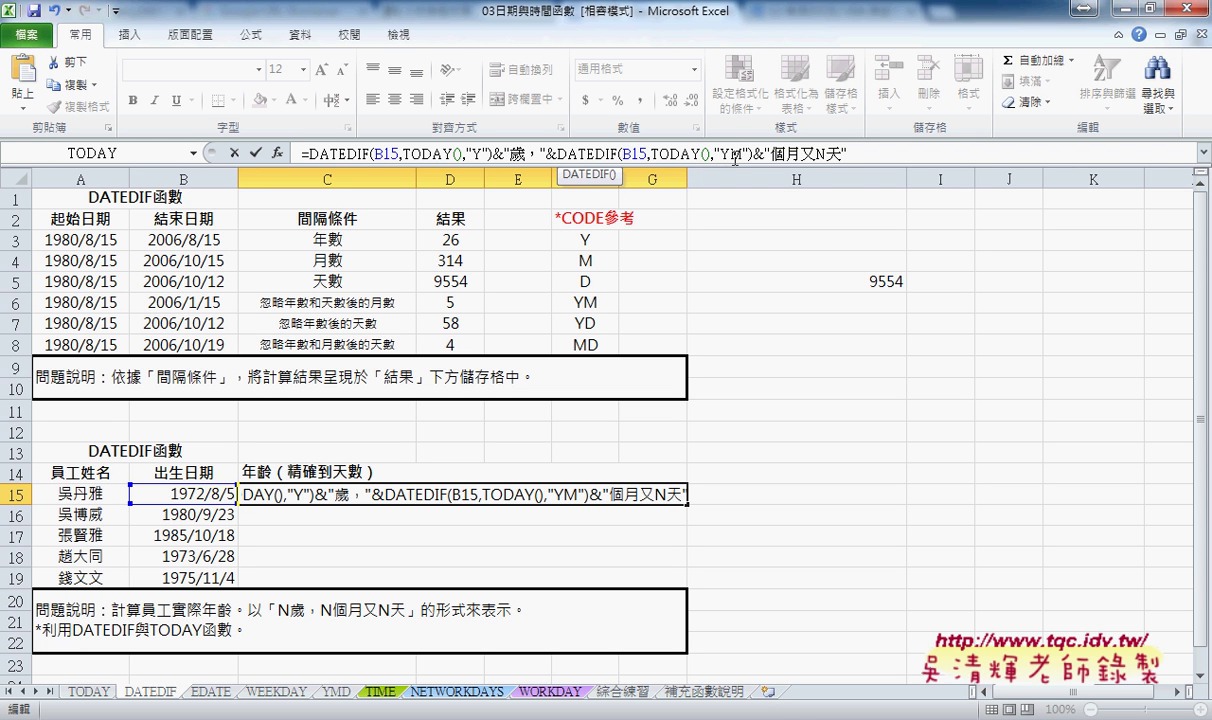
click(255, 153)
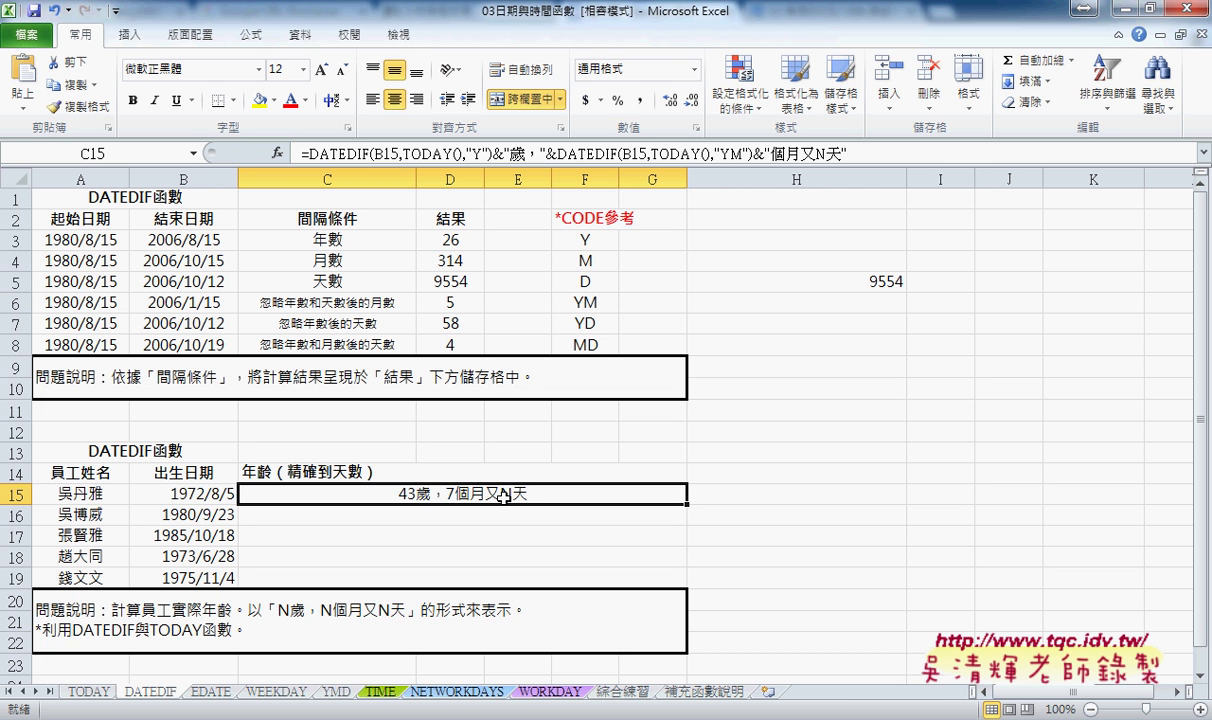
Step: Replace the day placeholder with &DATEDIF(B15,TODAY(),"MD")& so C15 shows 43歲，7個月又19天
double_click(819, 153)
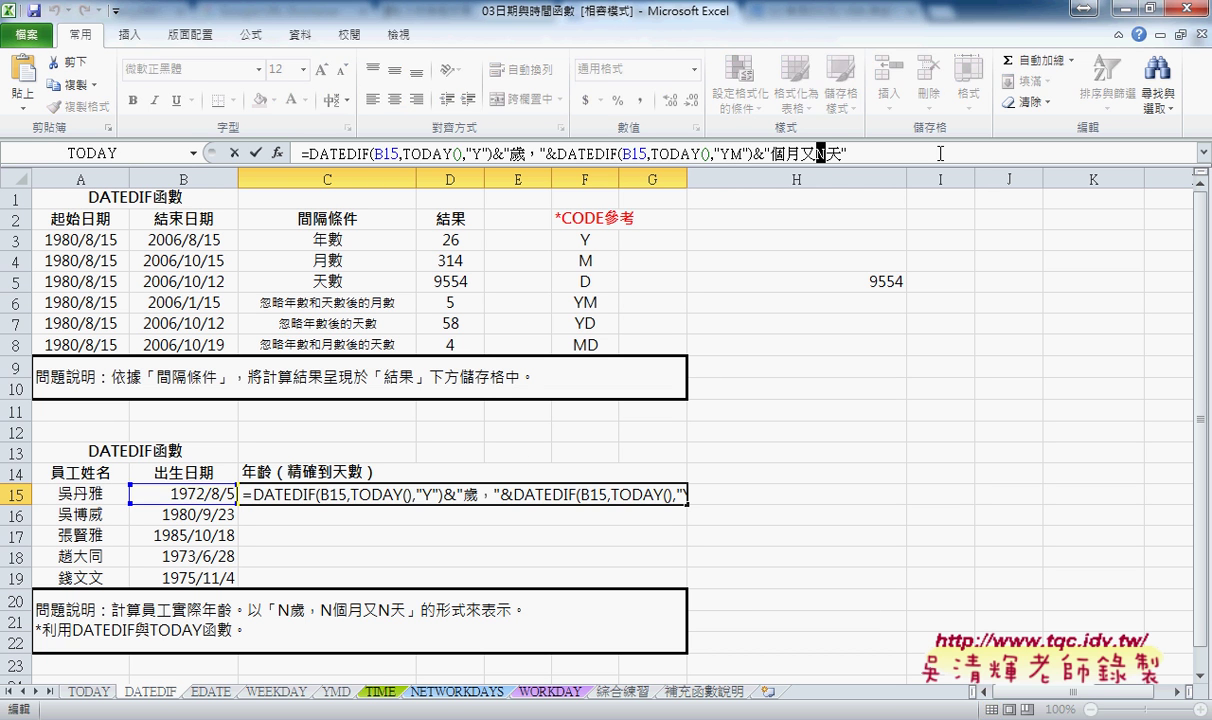
key(Delete)
text("")
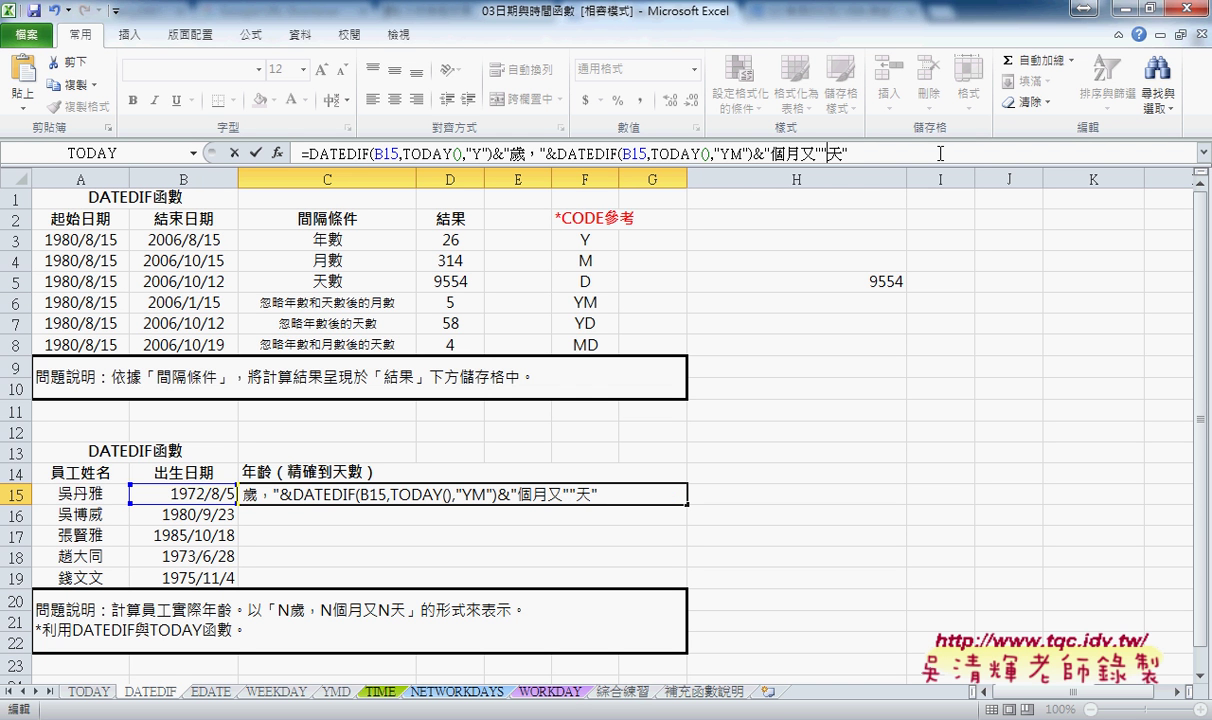
key(Left)
text(&&)
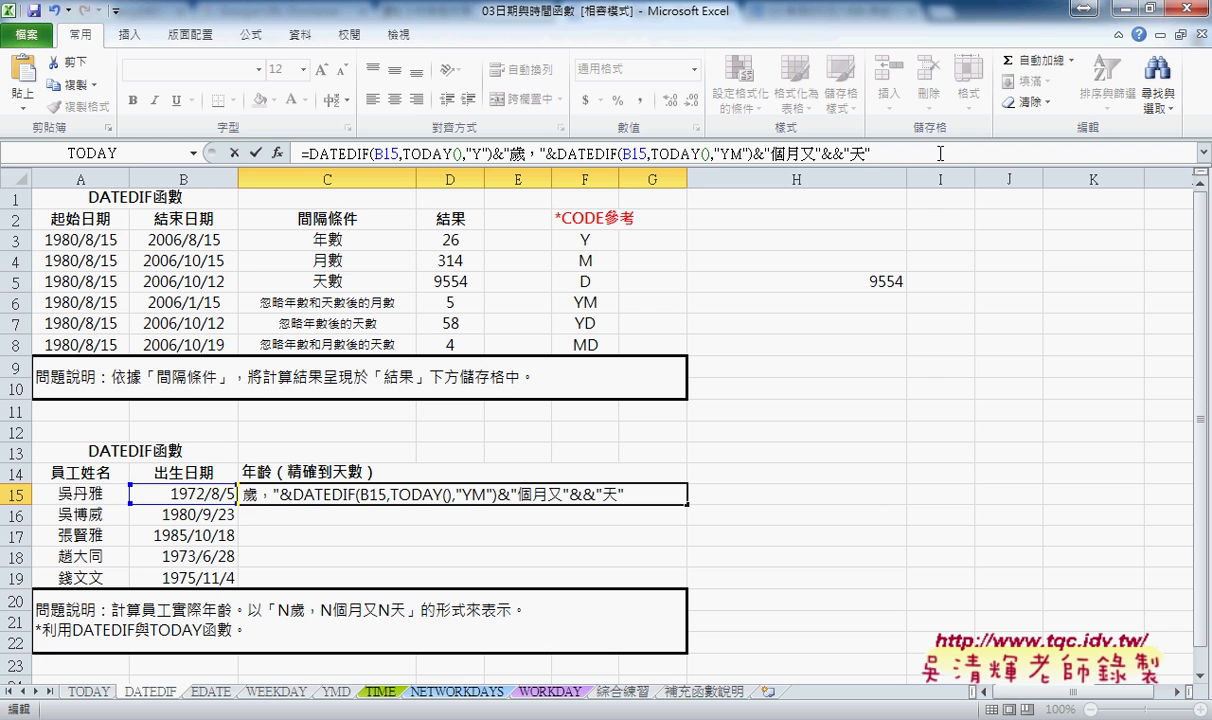
key(Left)
text(DATEDIF(B15,TODAY(),"Y"))
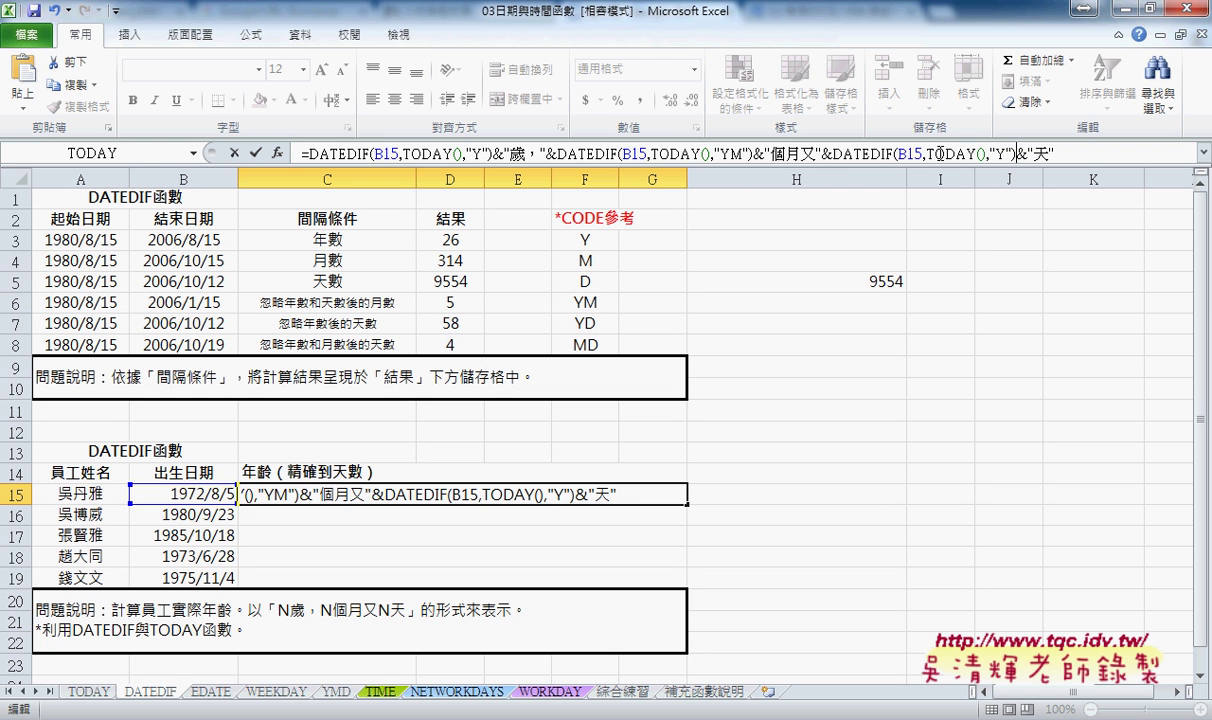
key(Left)
key(Left)
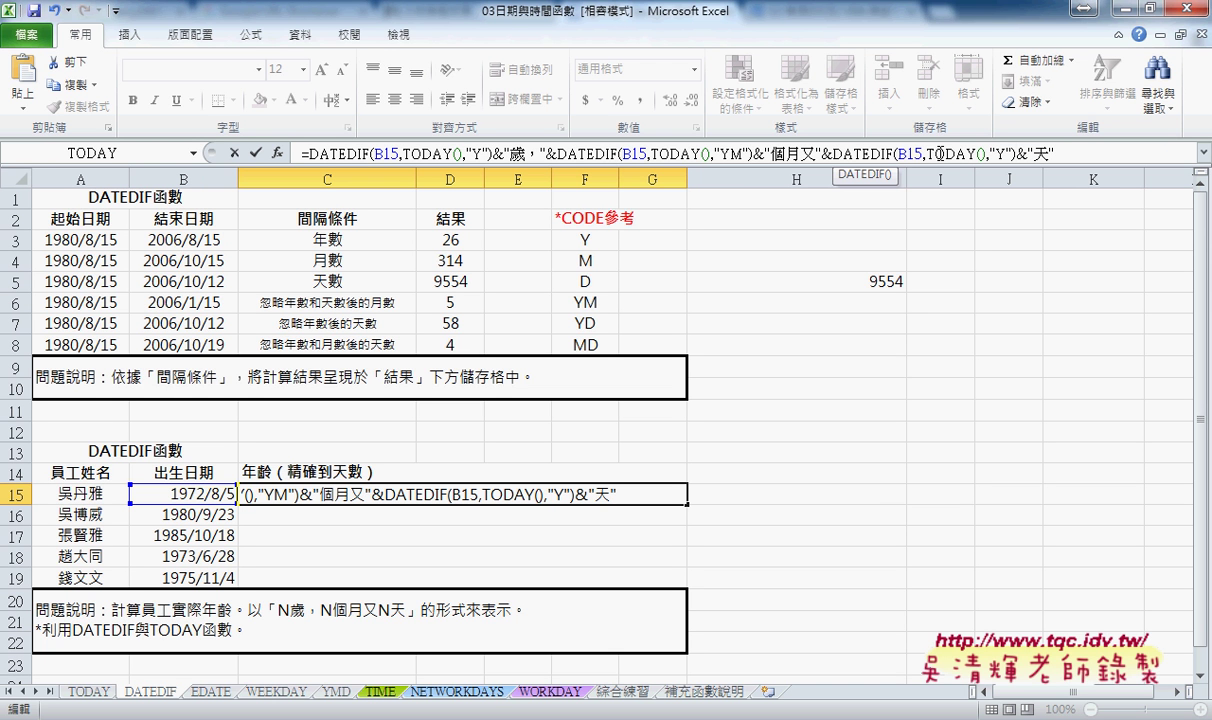
key(shift+Left)
text(M)
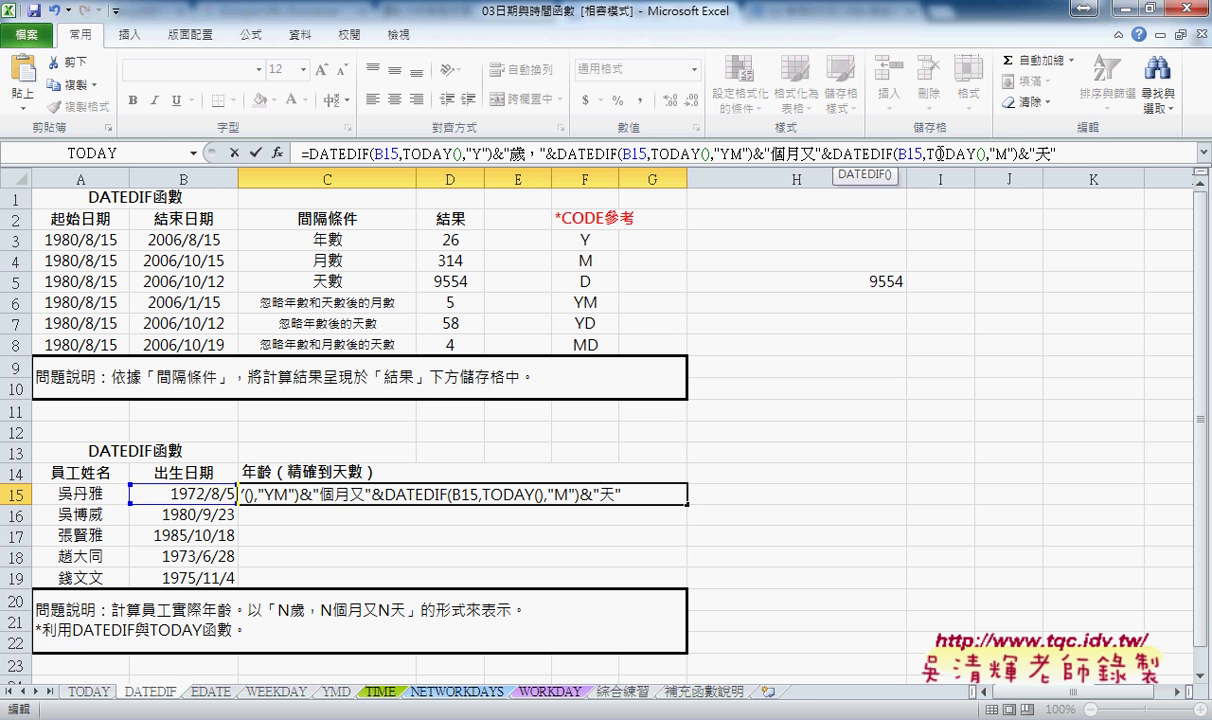
text(D)
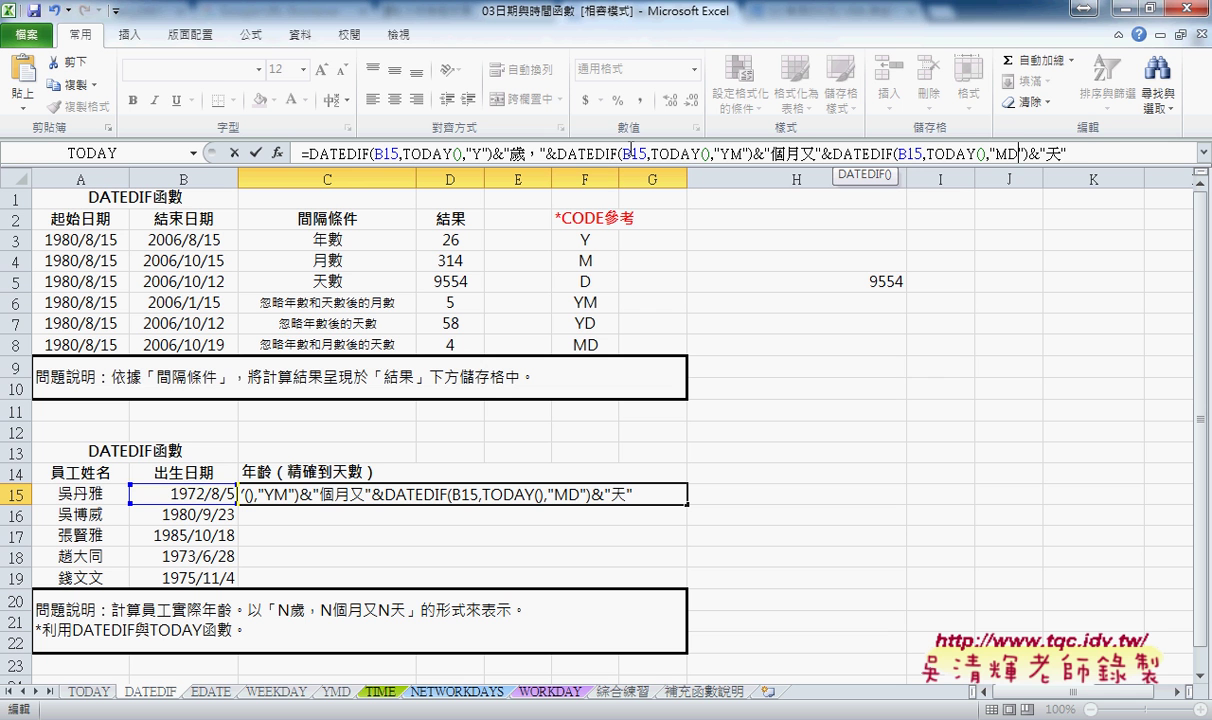
click(257, 153)
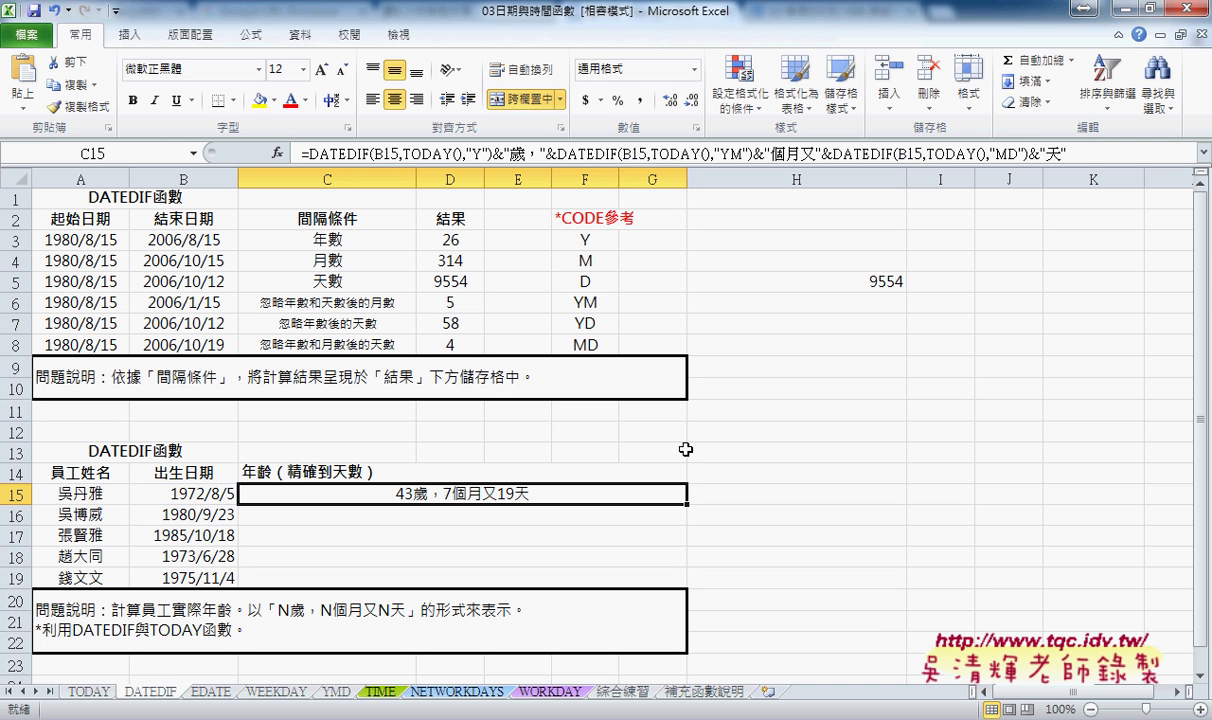
Step: Fill C15's age formula down to C19, then compare C16's copied formula with C15
drag(686, 503, 681, 592)
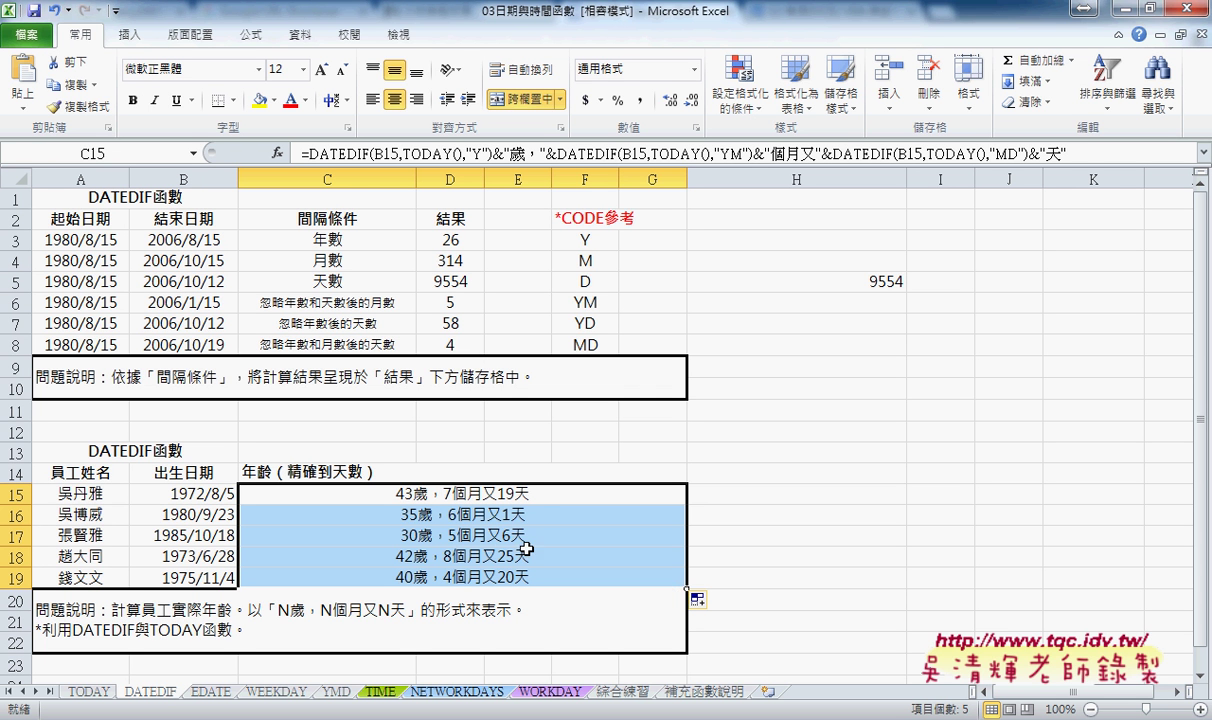
click(196, 512)
click(460, 520)
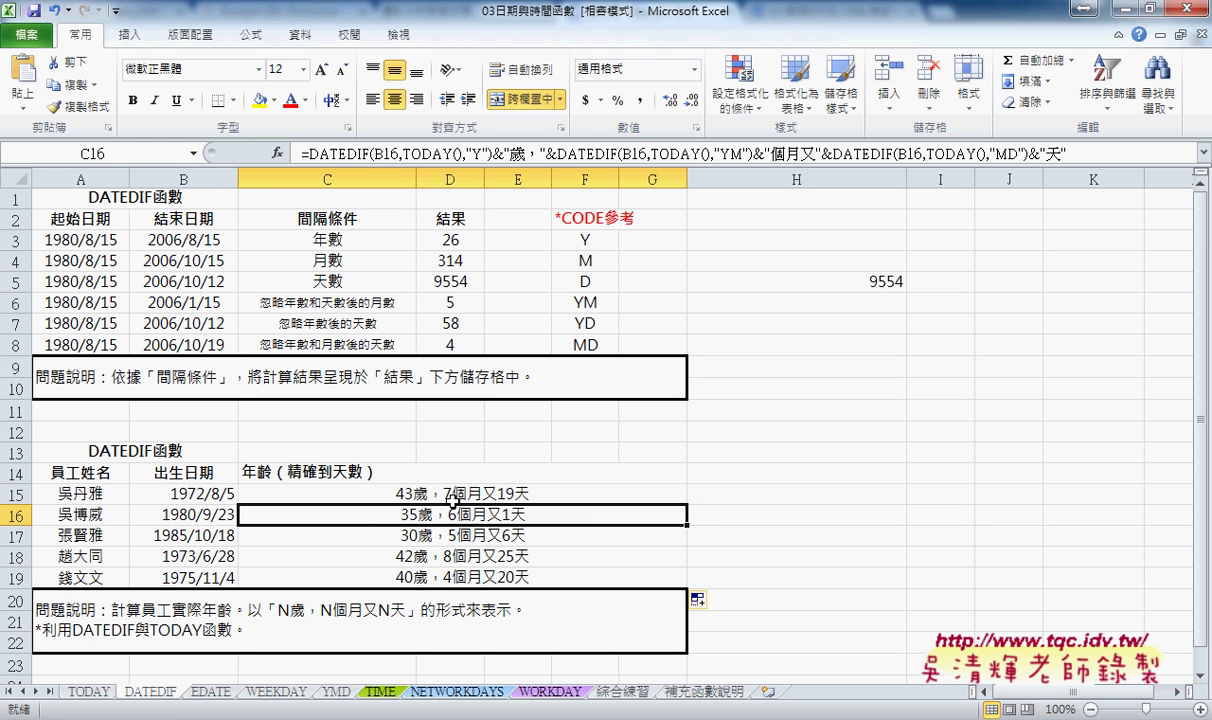
click(484, 495)
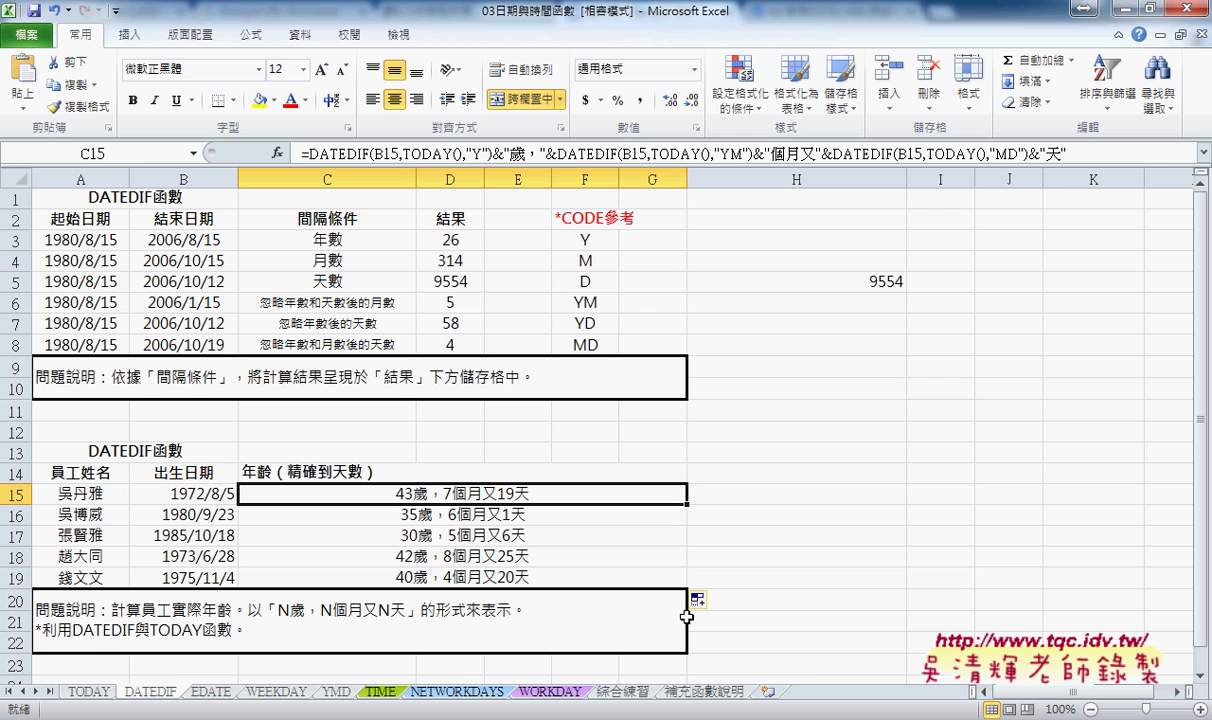
Step: Change the birth date in B15 to 1972/3/24
click(174, 494)
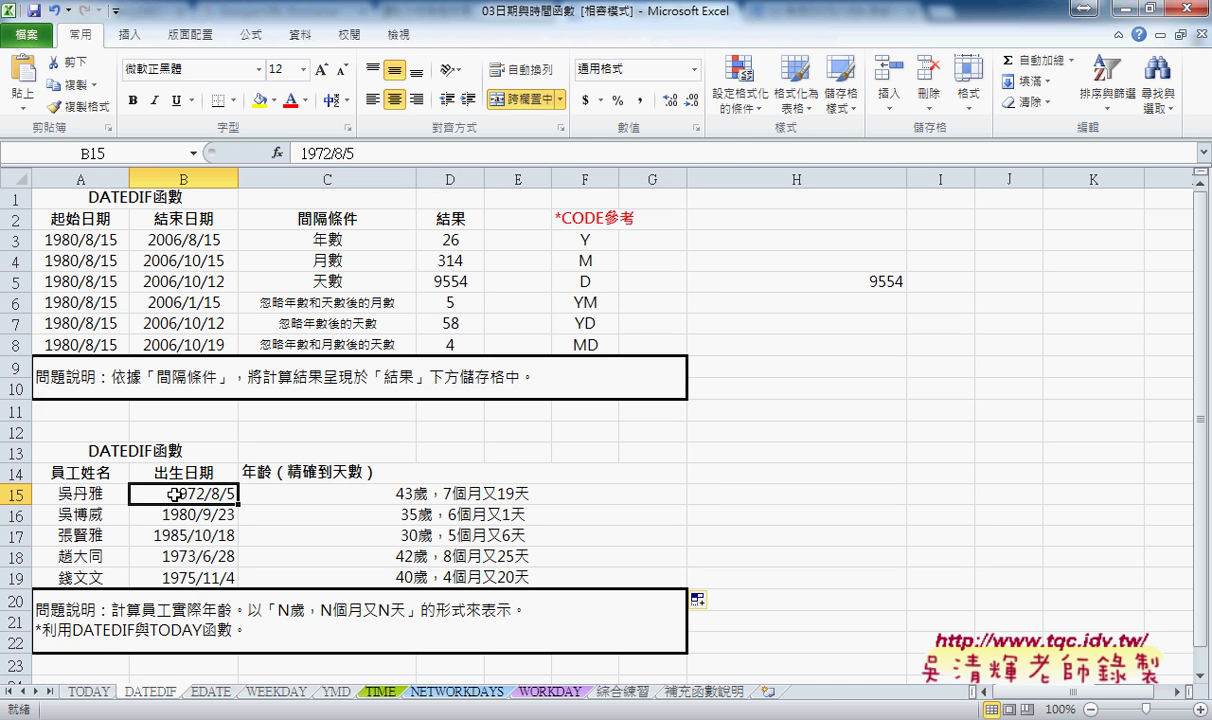
click(378, 497)
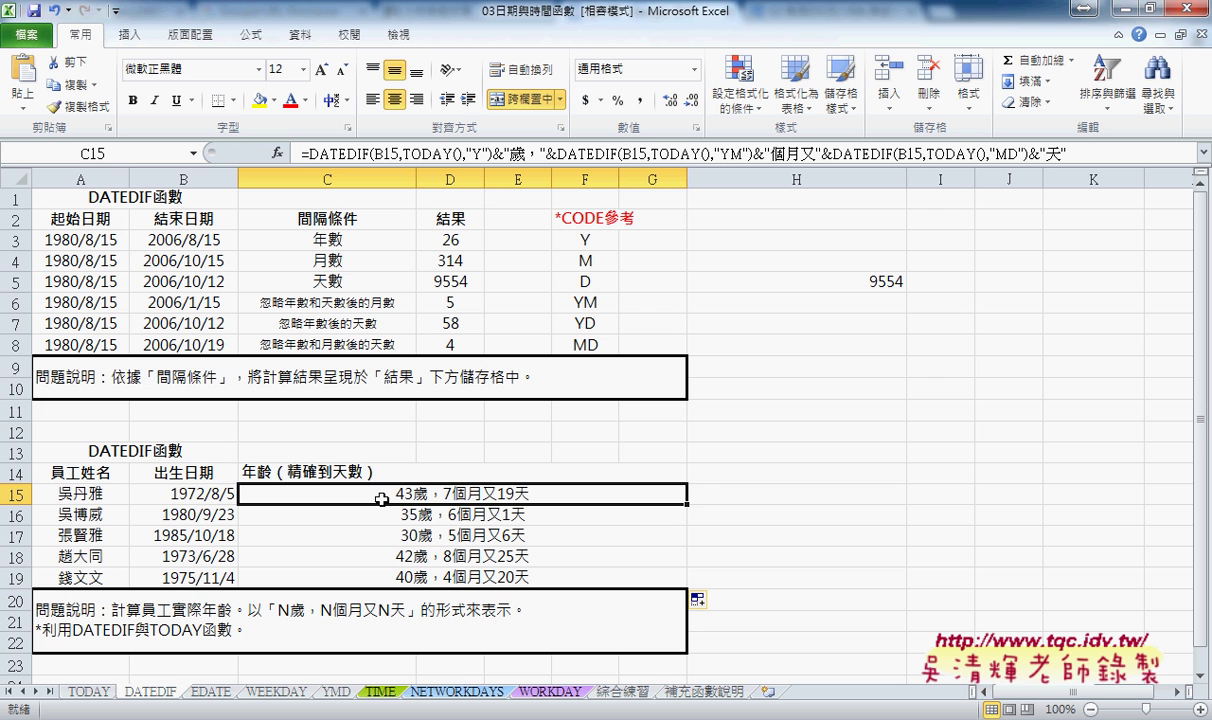
click(205, 493)
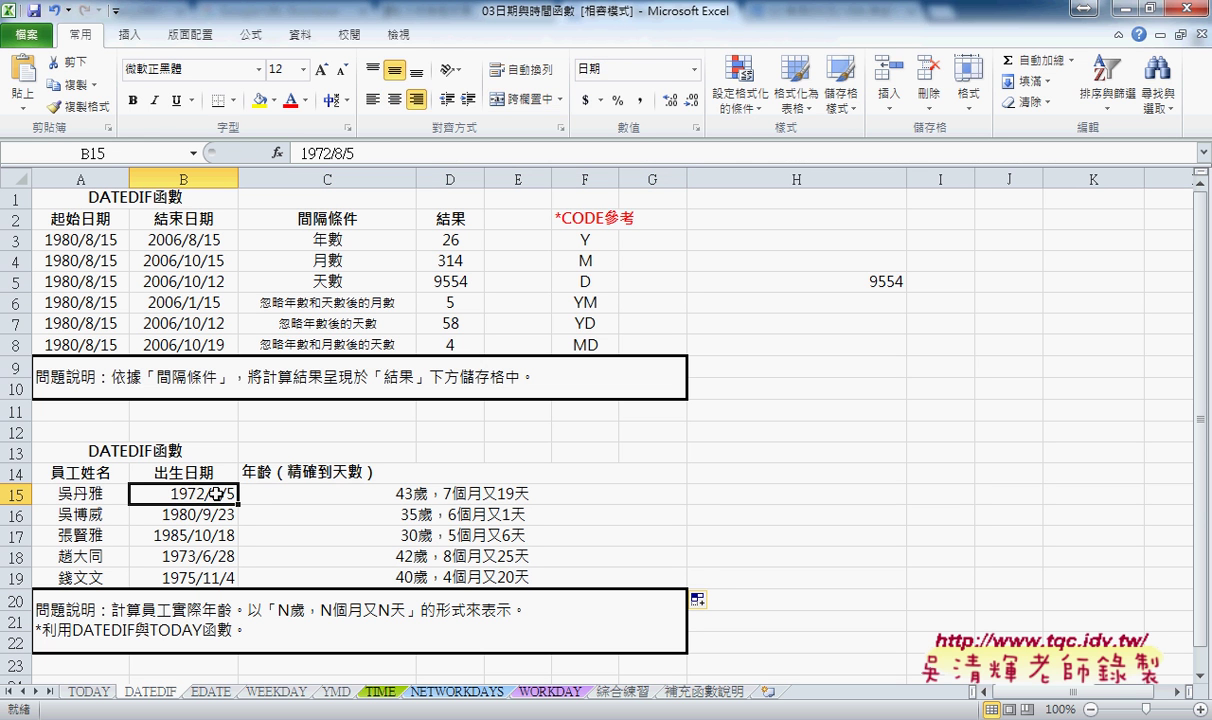
double_click(200, 491)
double_click(213, 493)
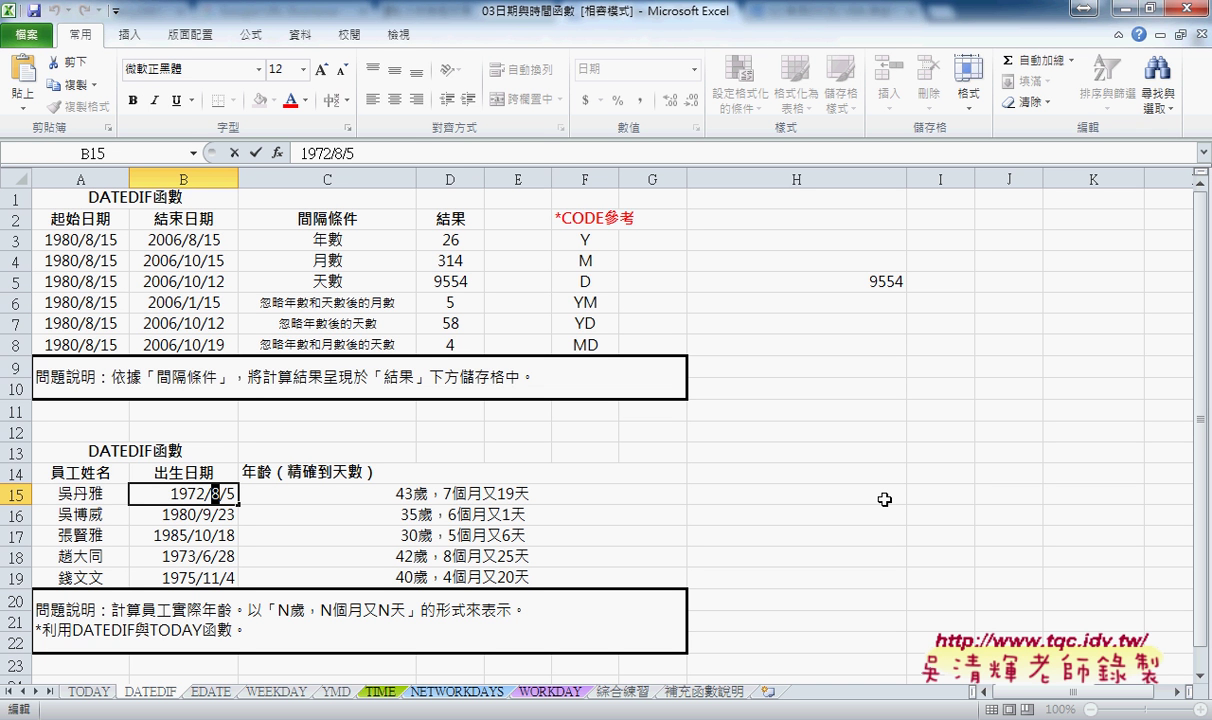
text(3)
key(Right)
key(Delete)
text(24)
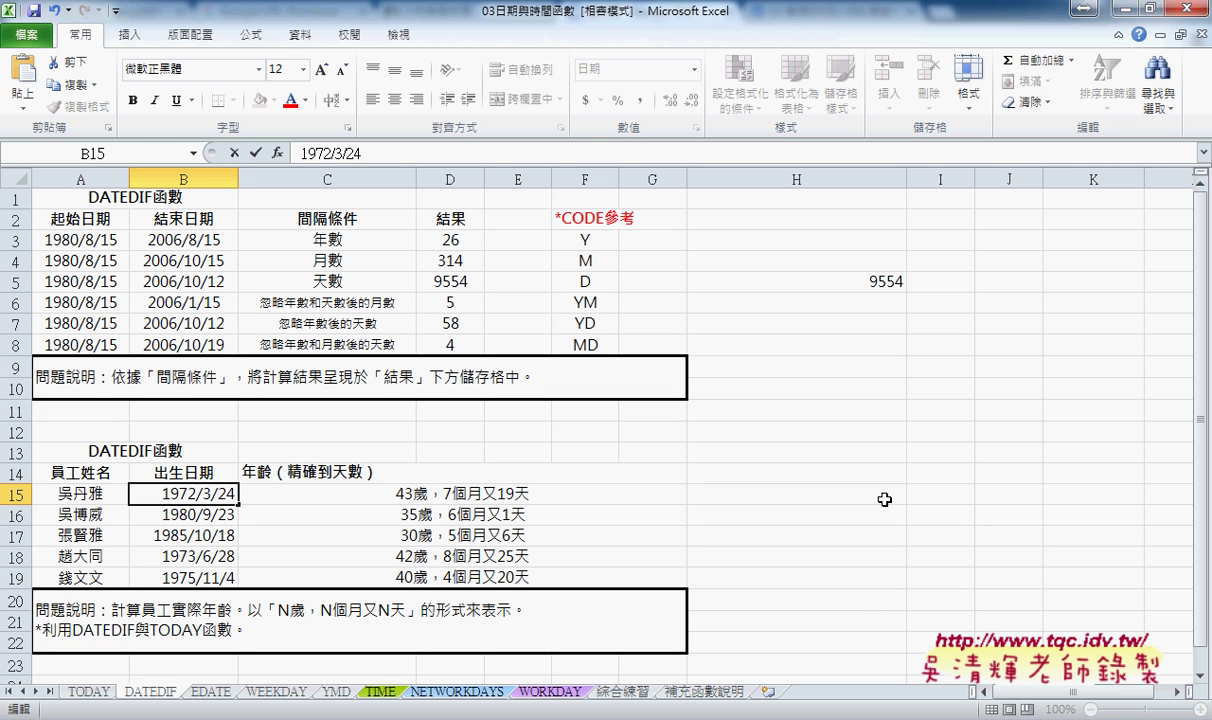
key(Return)
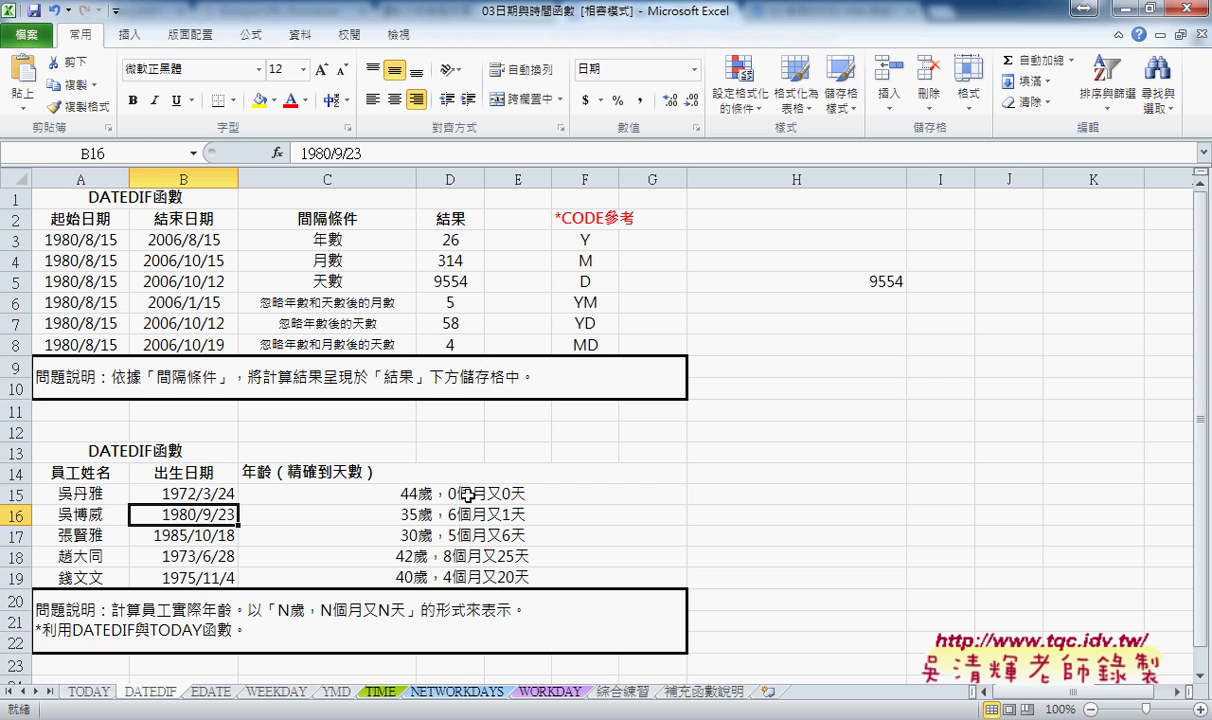
Step: Change B15's month to 4 so the date reads 1972/4/24 and C15 shows 43歲，11個月又0天
double_click(215, 493)
drag(210, 493, 203, 493)
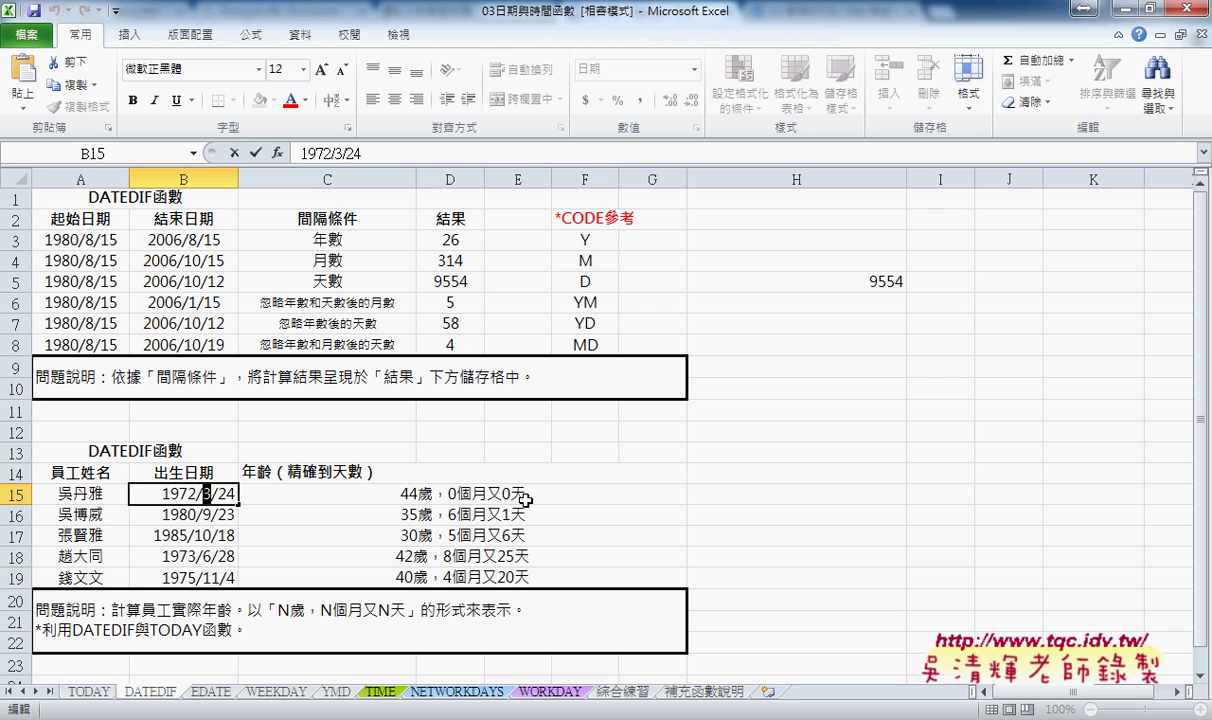
text(4)
key(Return)
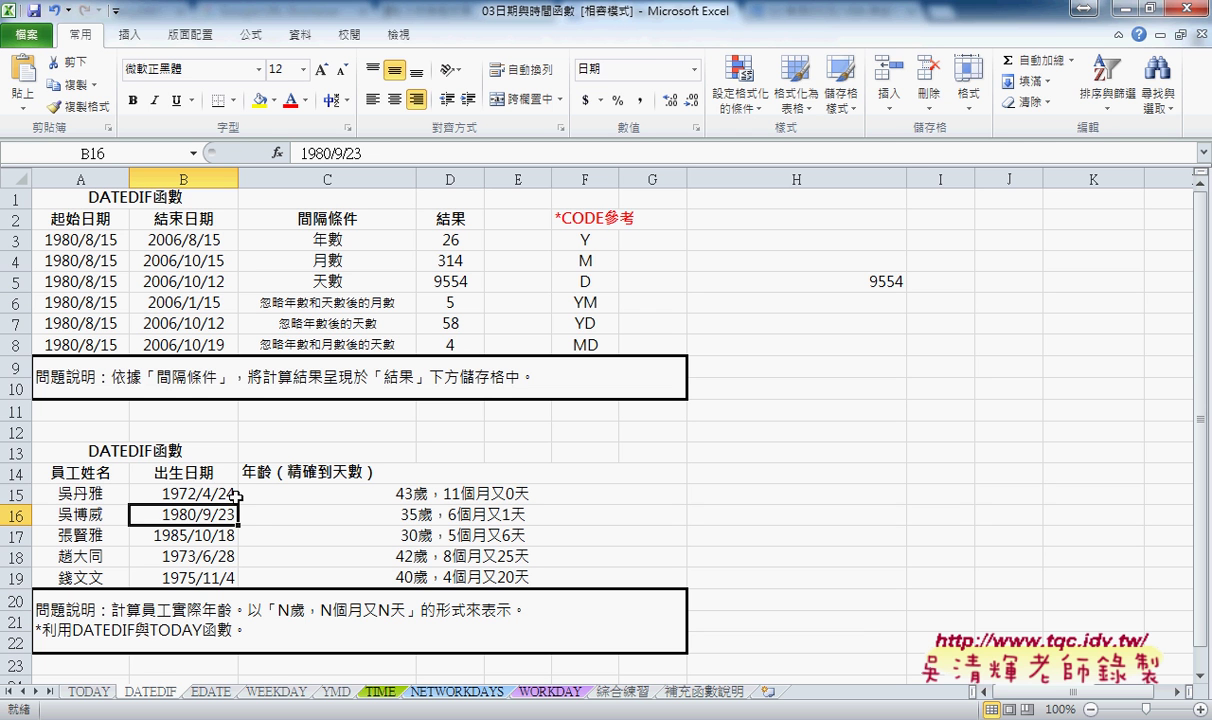
click(236, 496)
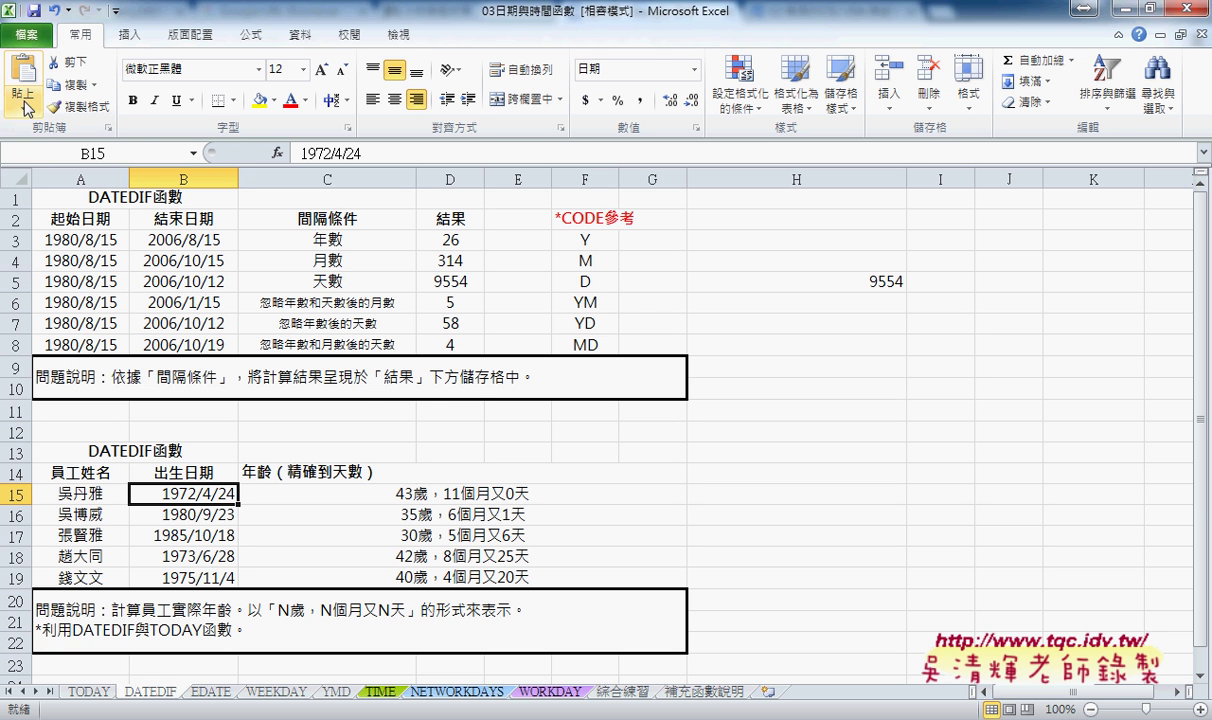
Step: Switch to the 程式碼 Google Doc and select the full =DATEDIF(...)&"天" formula line
key(alt+Tab)
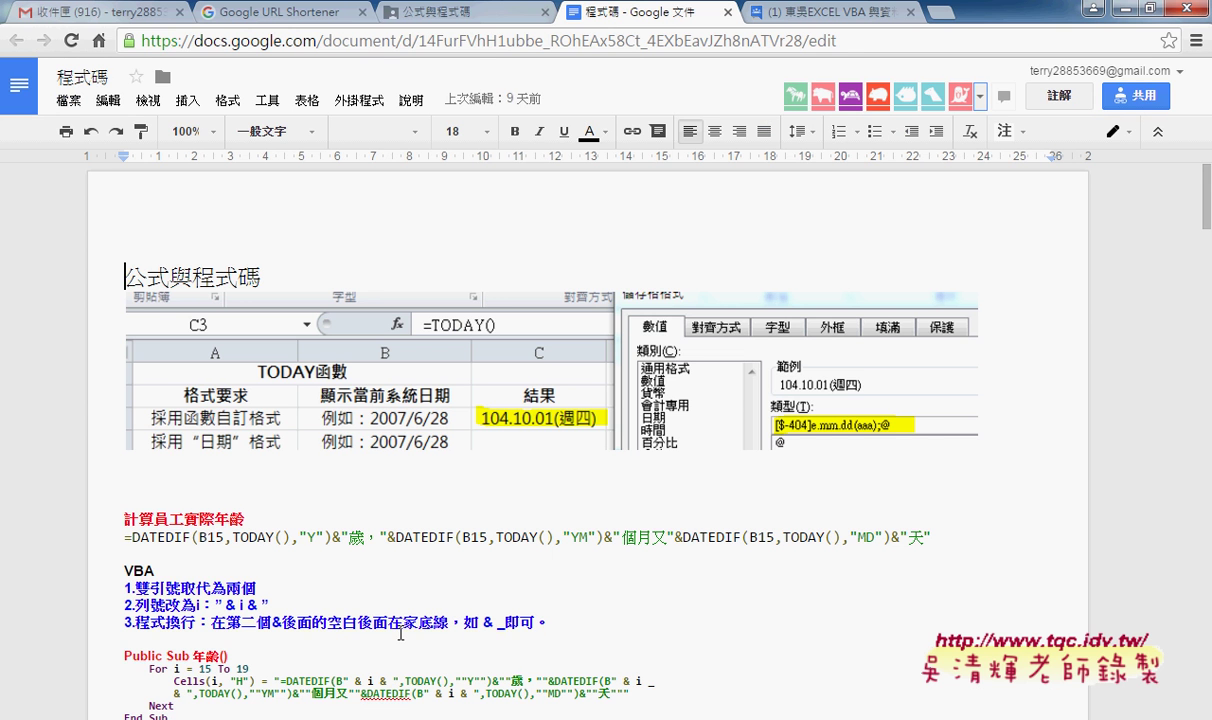
scroll(500, 508, down, 2)
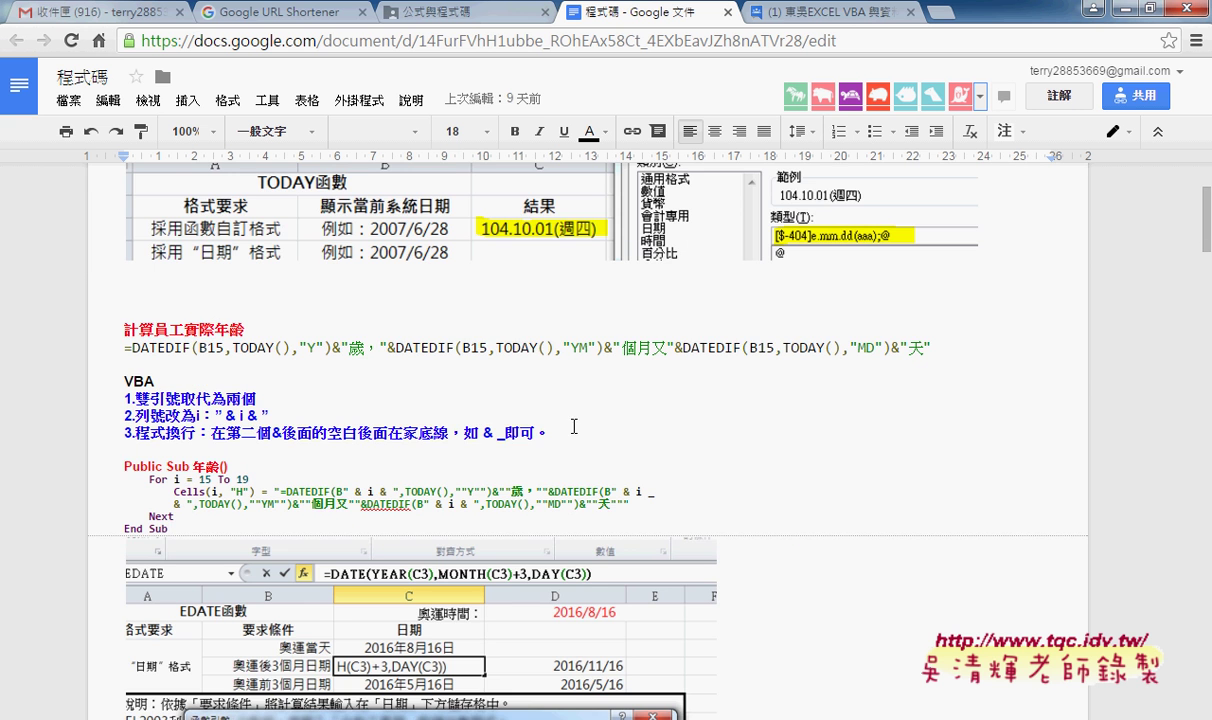
drag(124, 347, 966, 347)
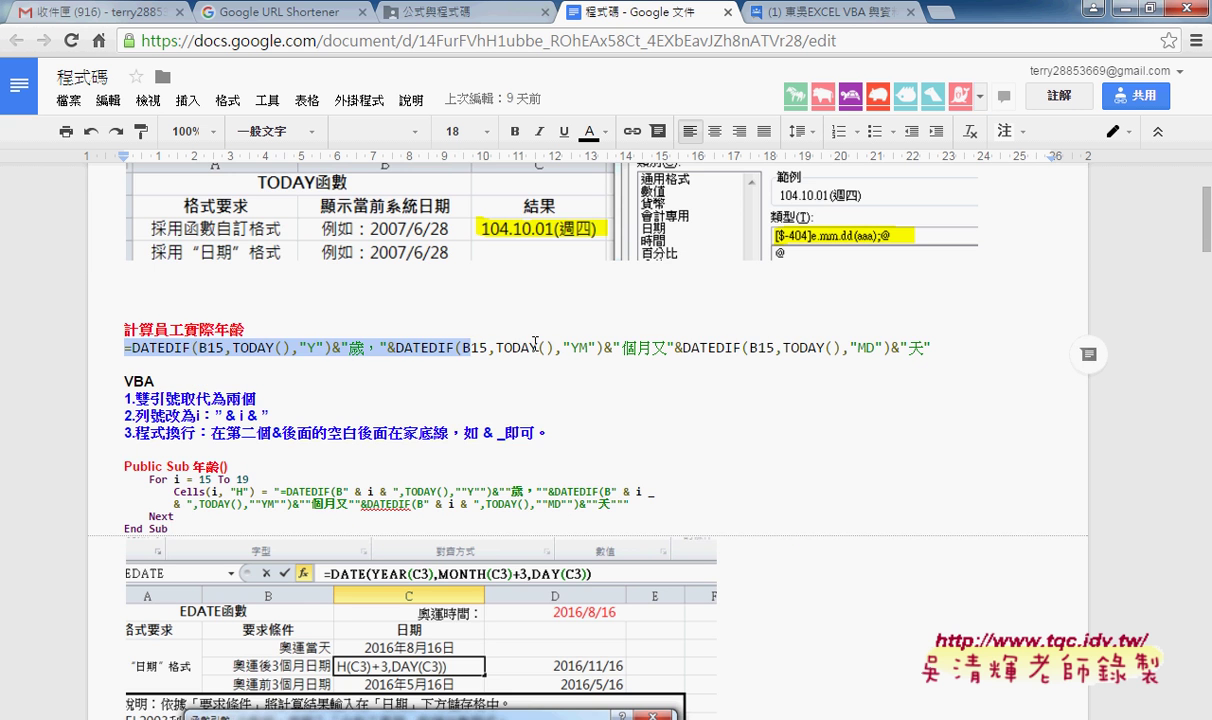